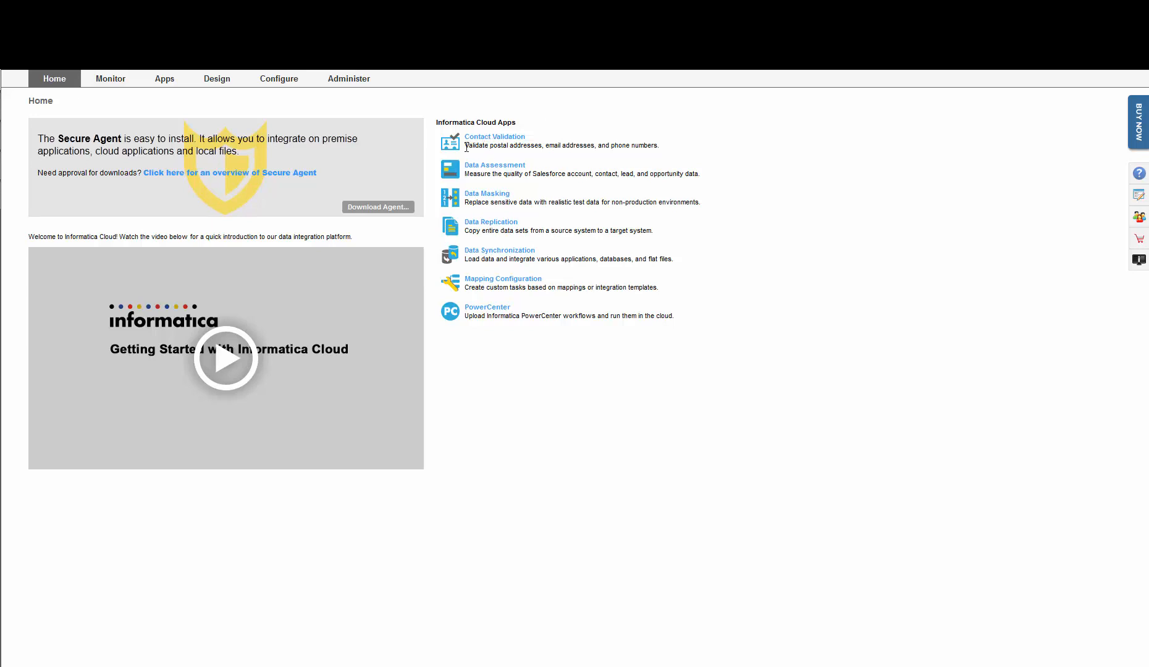
pyautogui.moveTo(466, 147); pyautogui.dragTo(661, 146)
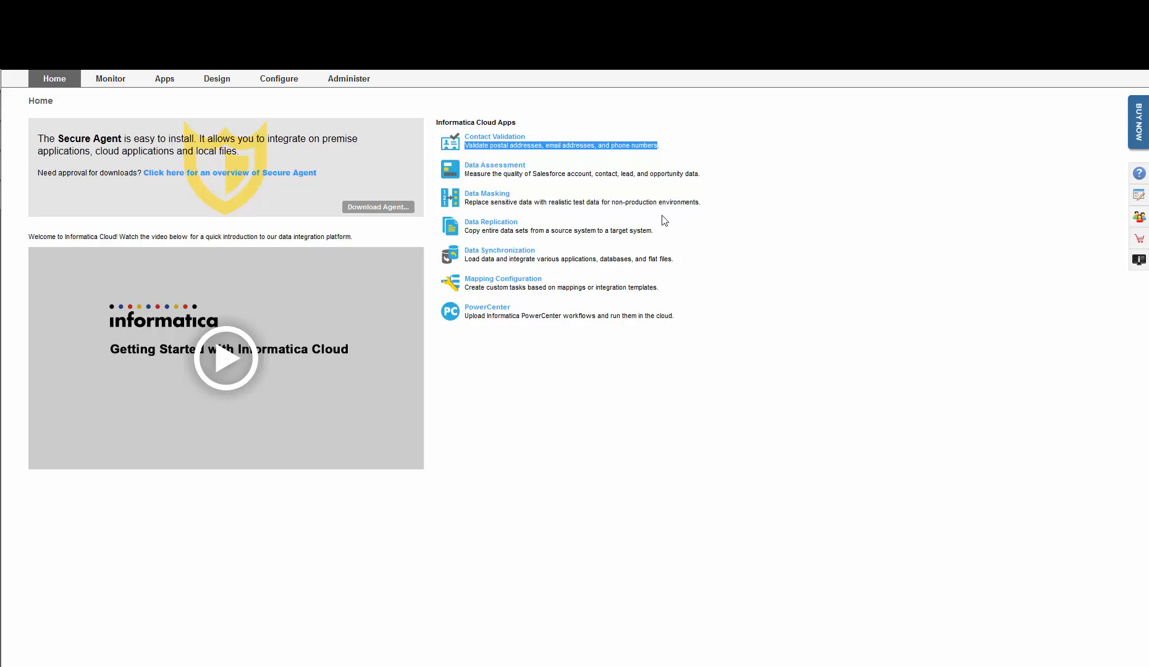
pyautogui.click(715, 183)
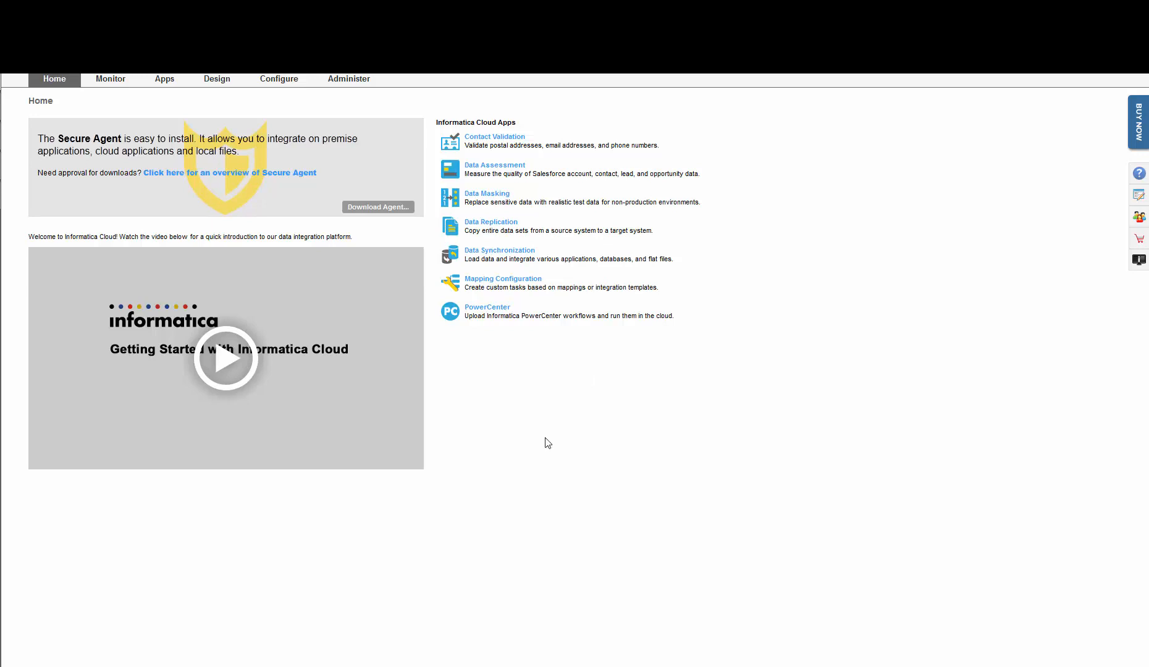
# Create a new mapping named Test
pyautogui.moveTo(209, 90)
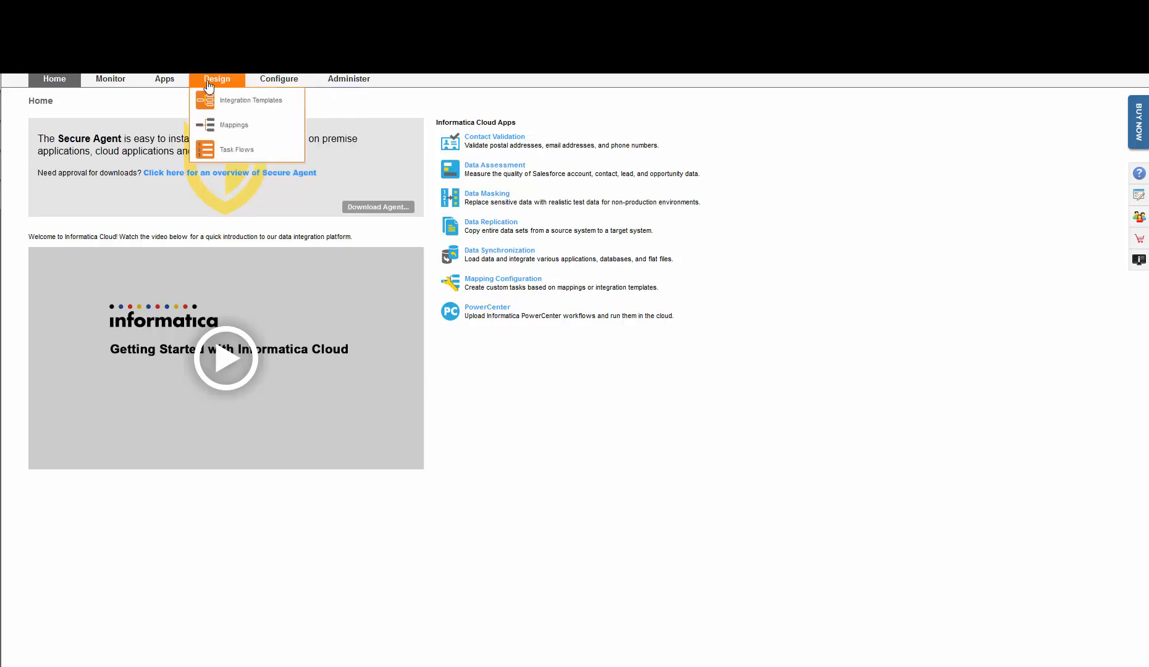
pyautogui.click(268, 128)
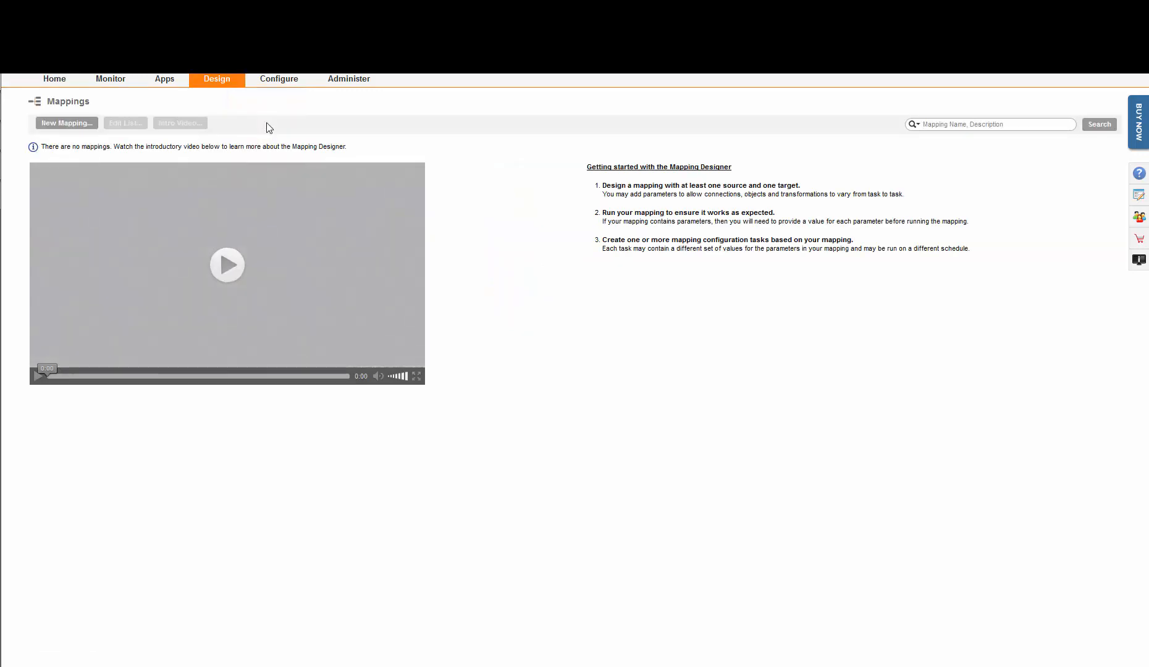
pyautogui.click(70, 122)
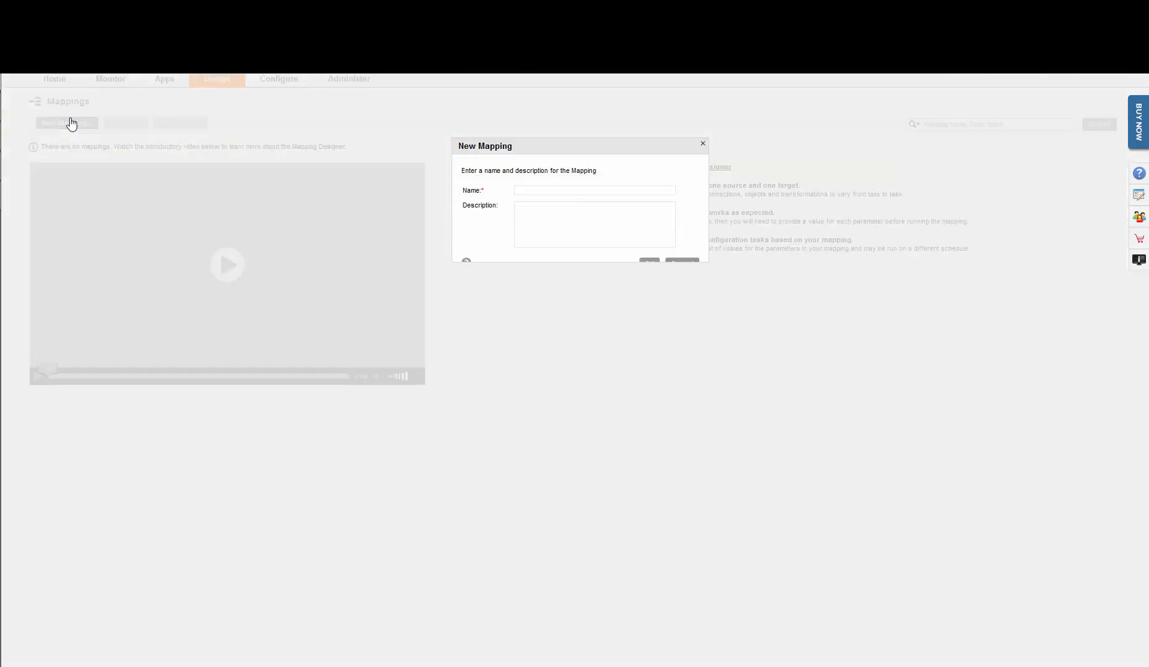
pyautogui.write('Test')
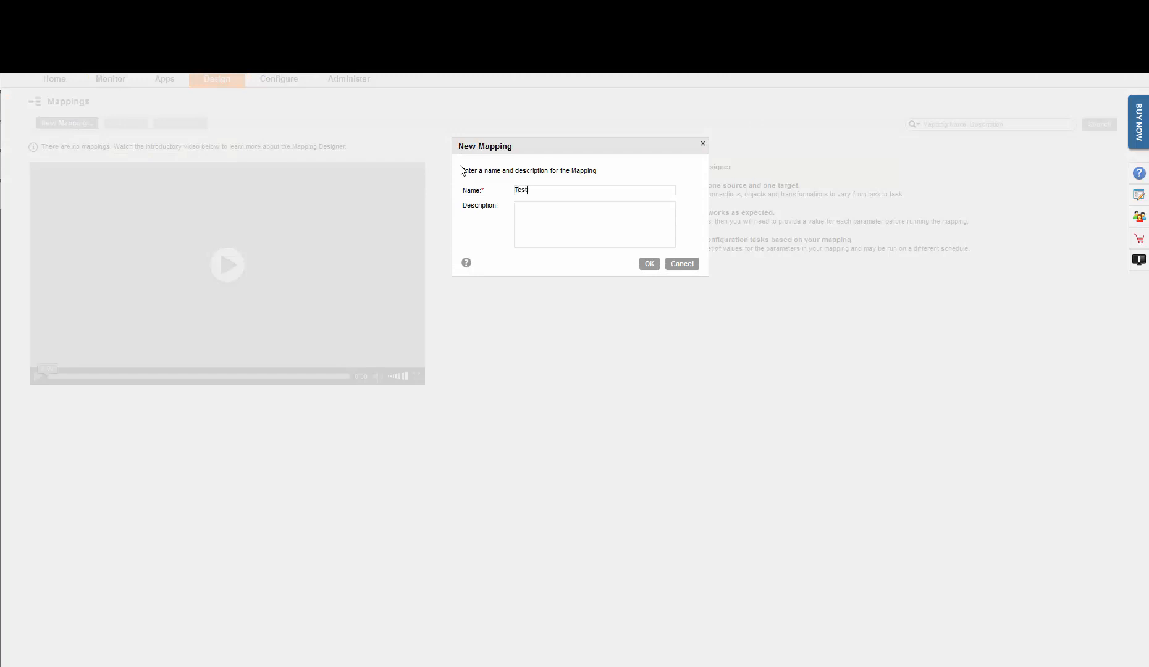
pyautogui.click(649, 264)
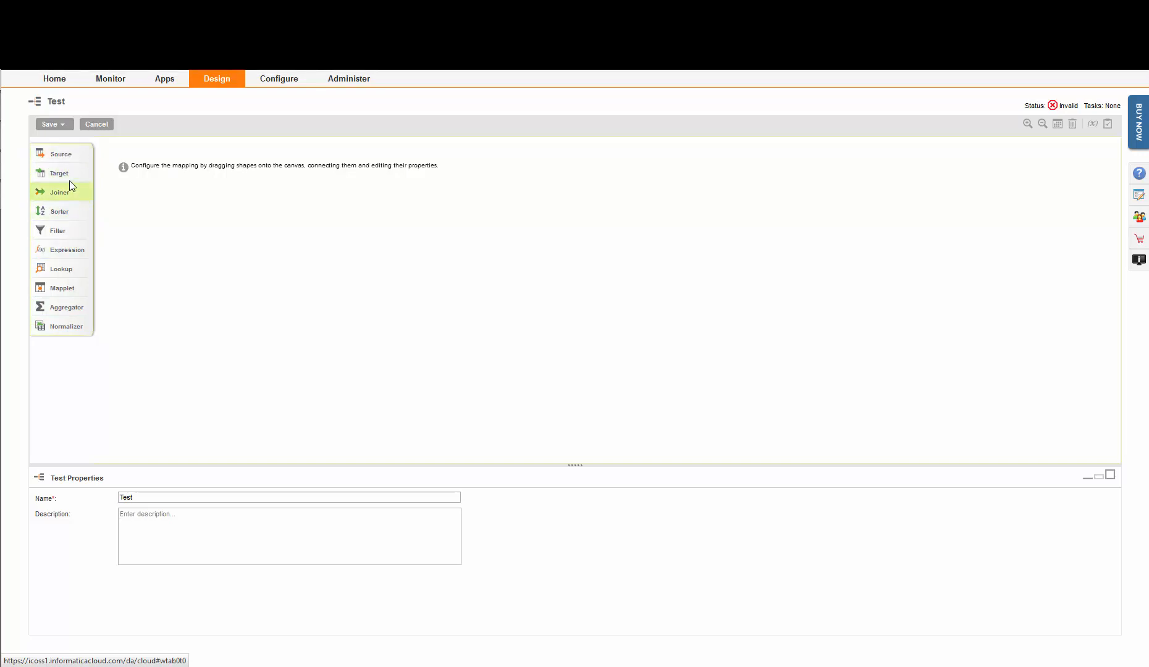
# Add two sources, an expression and a joiner to the Test mapping canvas
pyautogui.moveTo(79, 162); pyautogui.dragTo(242, 205)
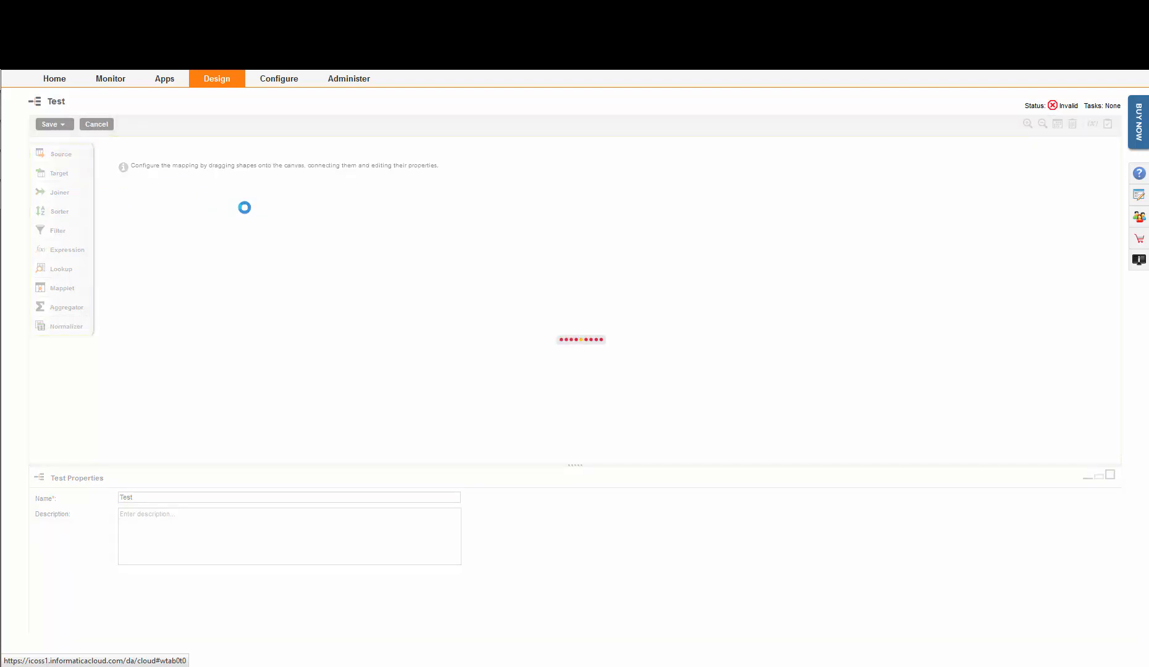
pyautogui.moveTo(62, 155); pyautogui.dragTo(253, 299)
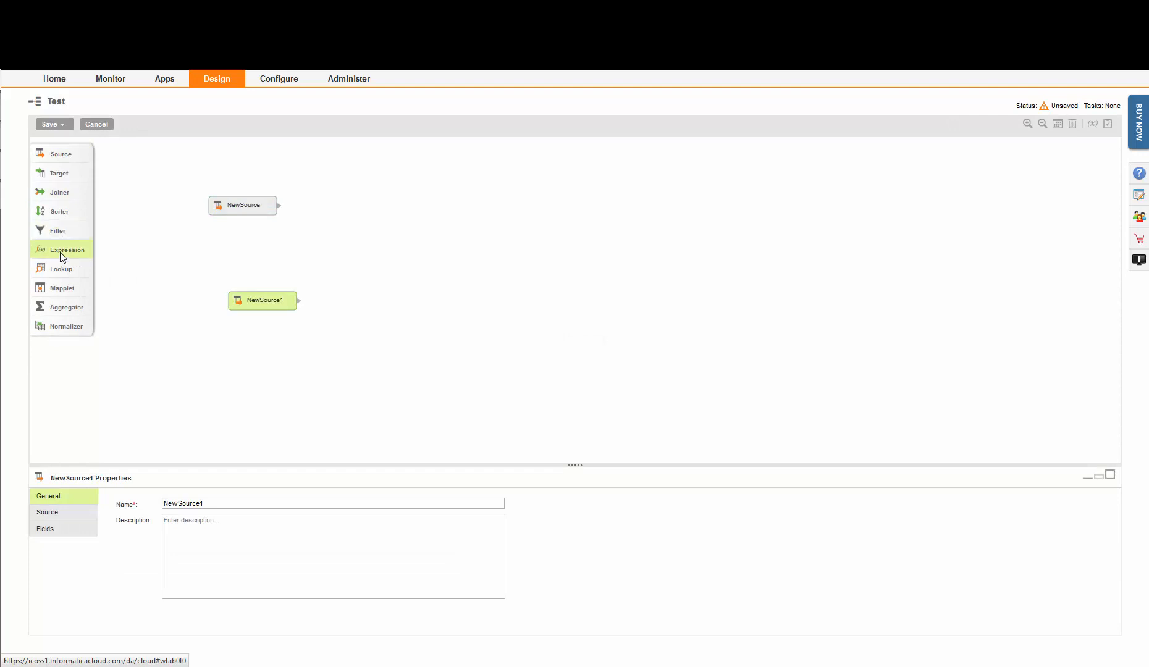
pyautogui.moveTo(62, 252); pyautogui.dragTo(166, 173)
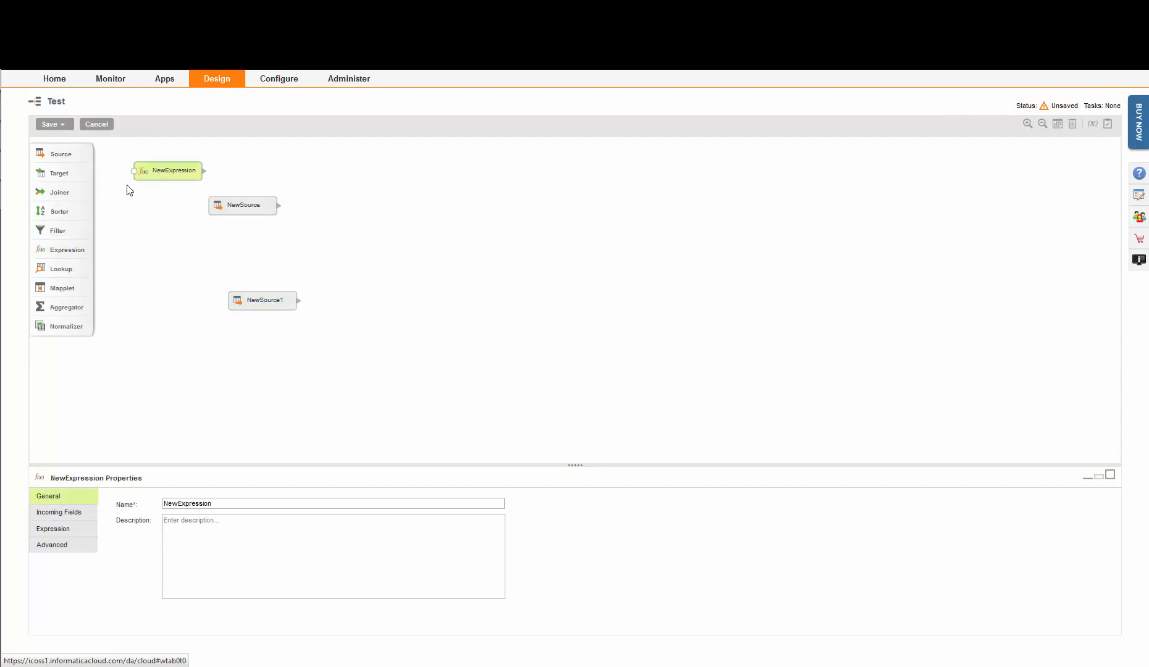
pyautogui.moveTo(59, 192); pyautogui.dragTo(398, 261)
# Link NewSource1 to the joiner's Detail input and NewSource to its Master input
pyautogui.moveTo(297, 303); pyautogui.dragTo(367, 237)
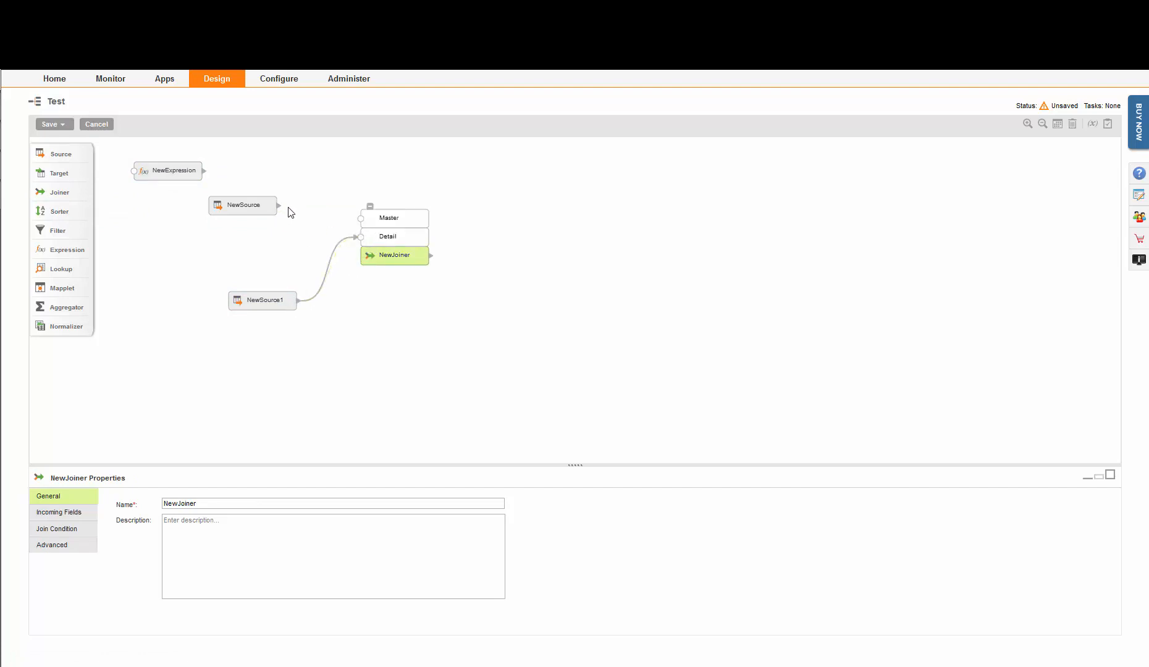
pyautogui.moveTo(279, 203); pyautogui.dragTo(345, 222)
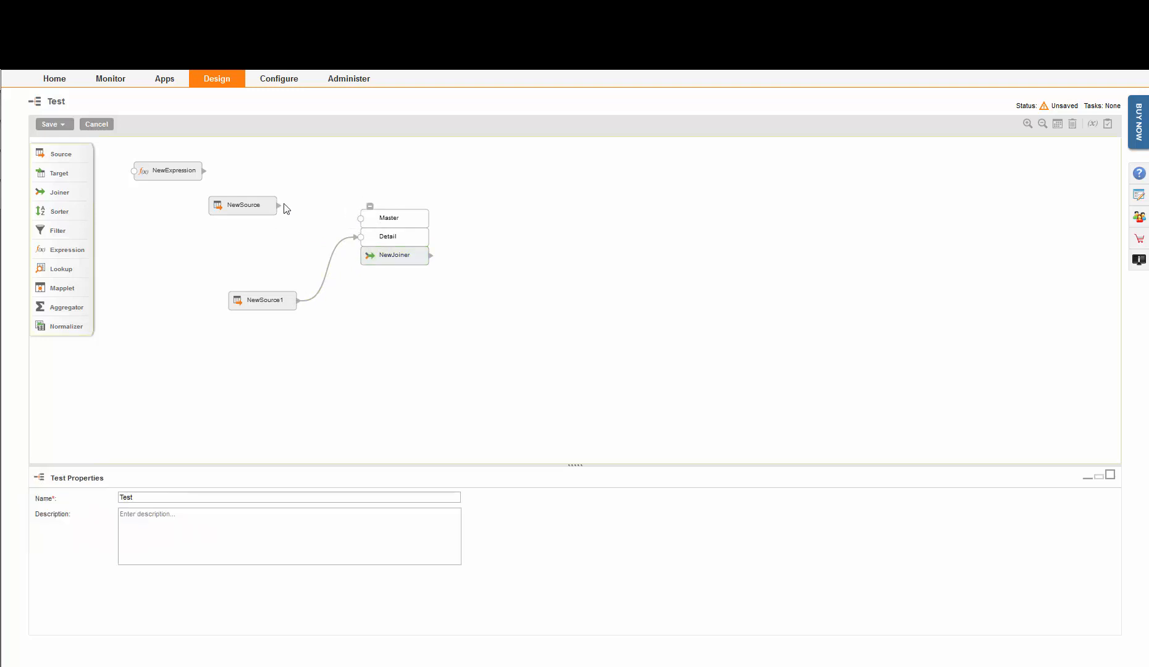
pyautogui.moveTo(279, 207); pyautogui.dragTo(361, 220)
# Examine the connection choices, advanced properties and fields of NewSource
pyautogui.click(68, 423)
pyautogui.click(328, 434)
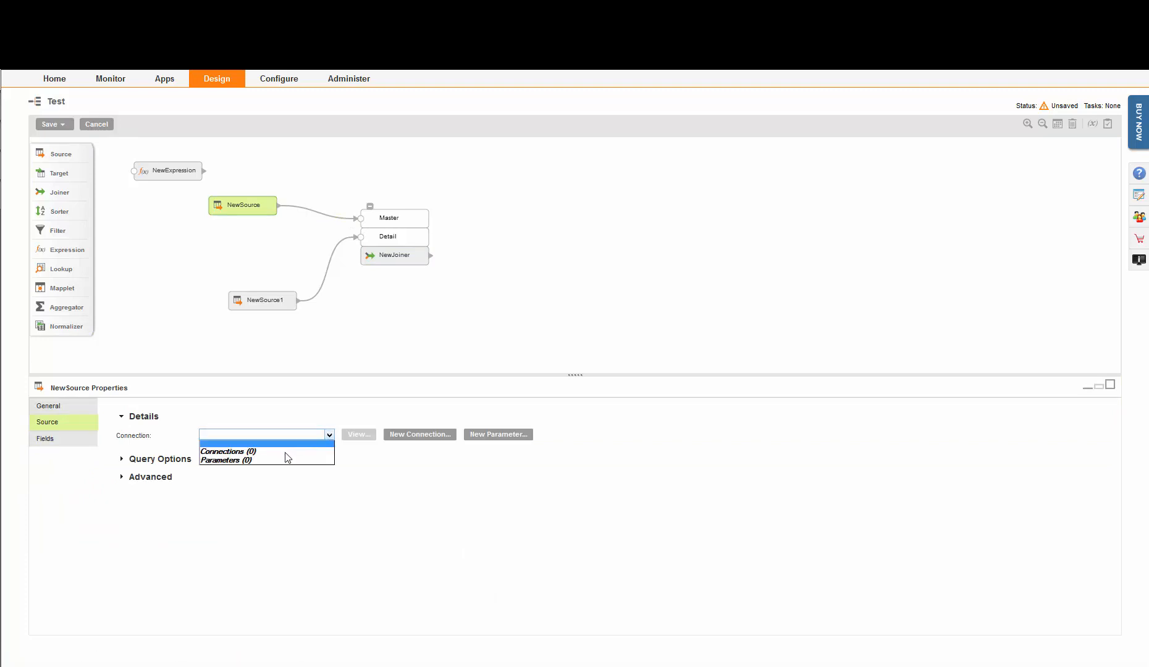
pyautogui.click(230, 459)
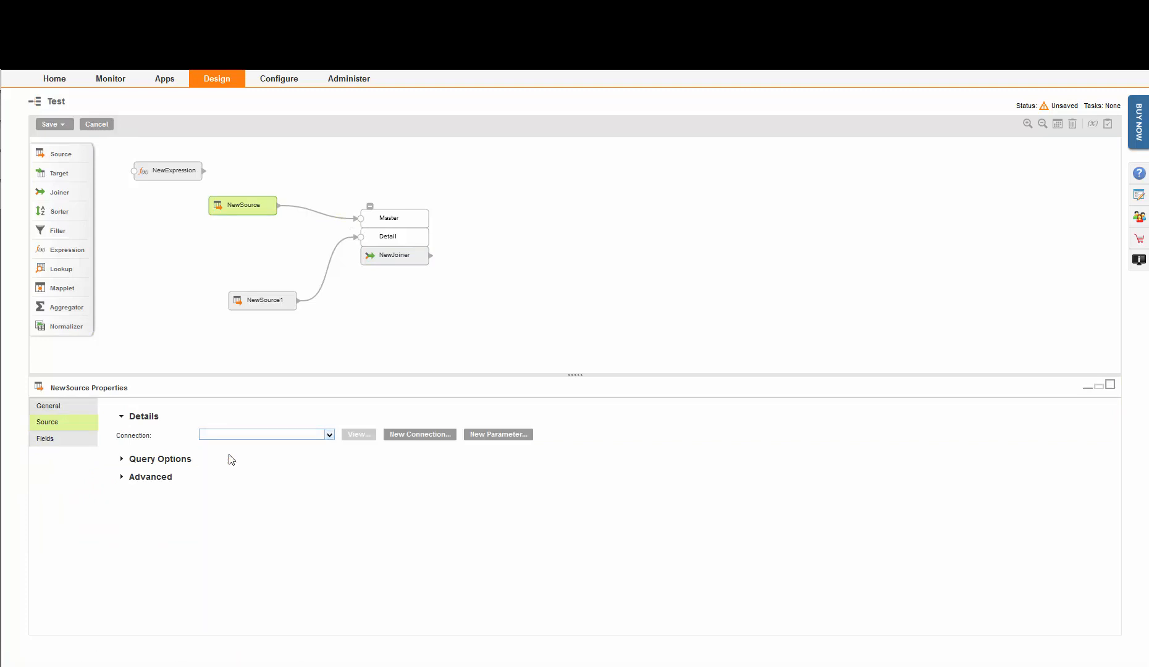
pyautogui.click(120, 478)
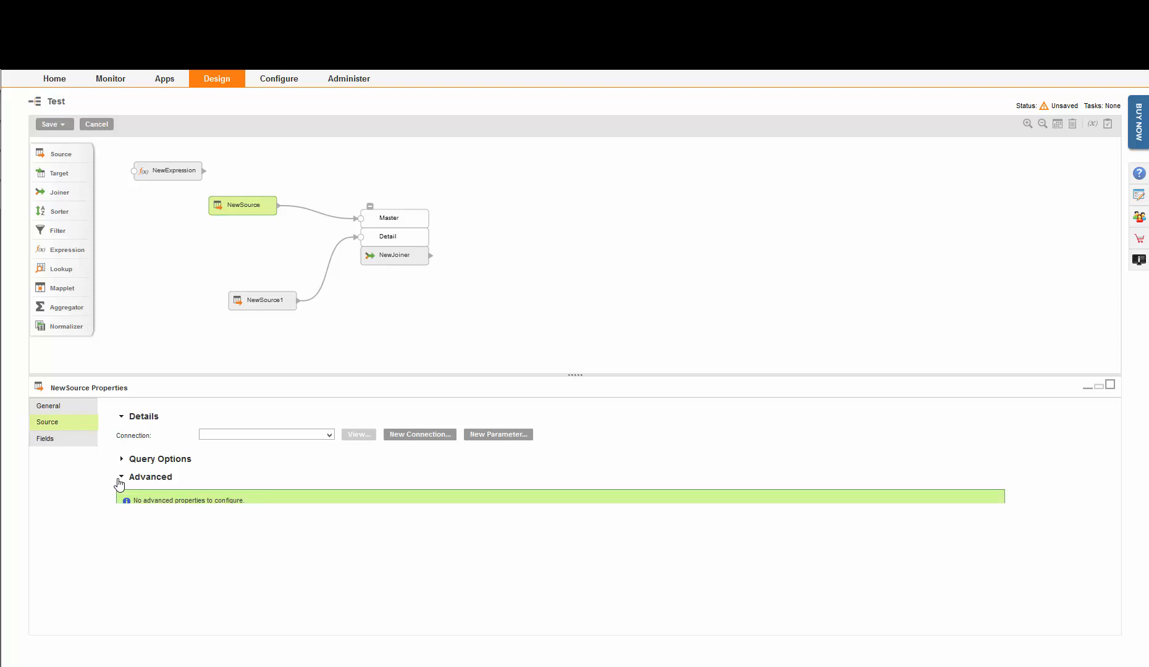
pyautogui.click(60, 440)
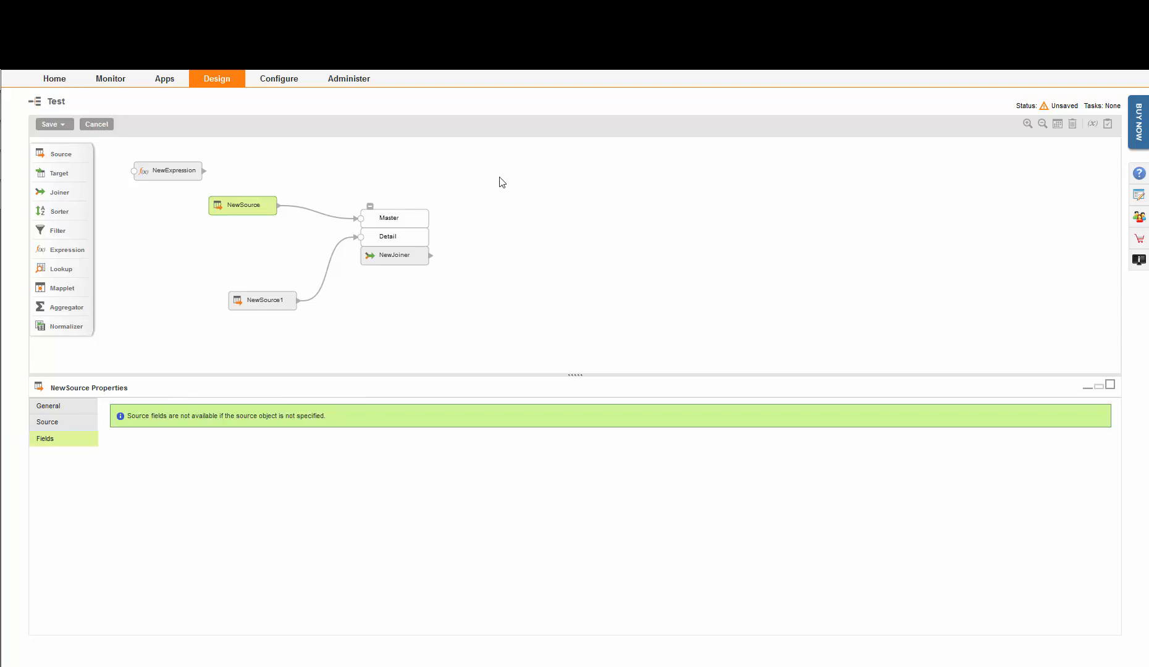
pyautogui.click(459, 193)
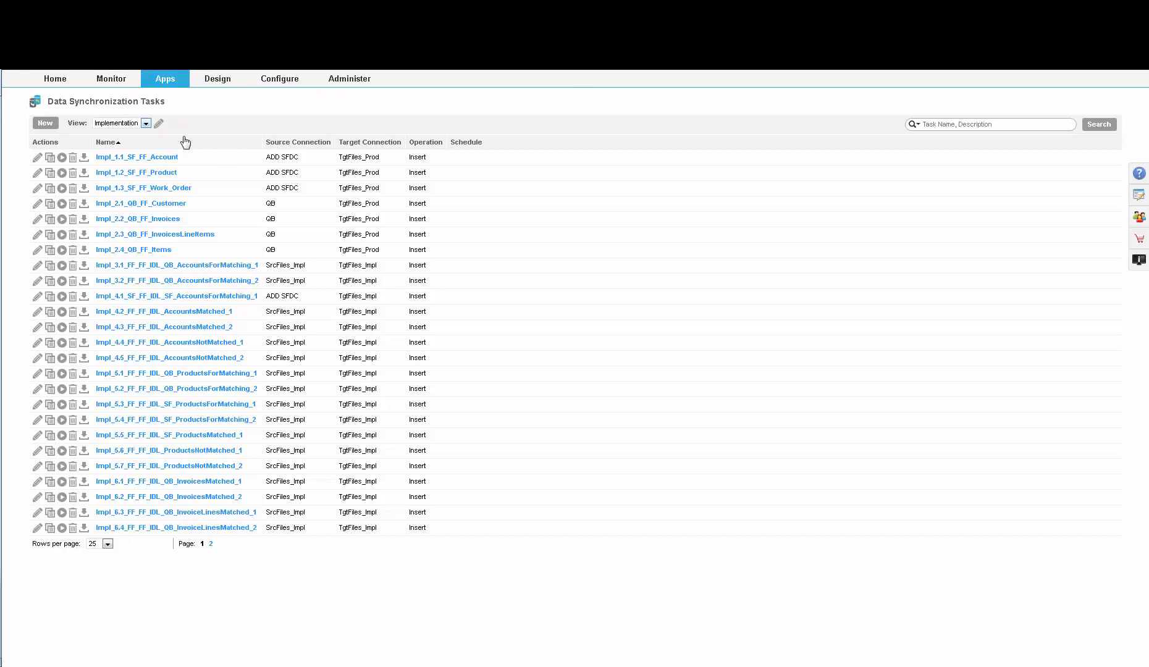
pyautogui.click(146, 123)
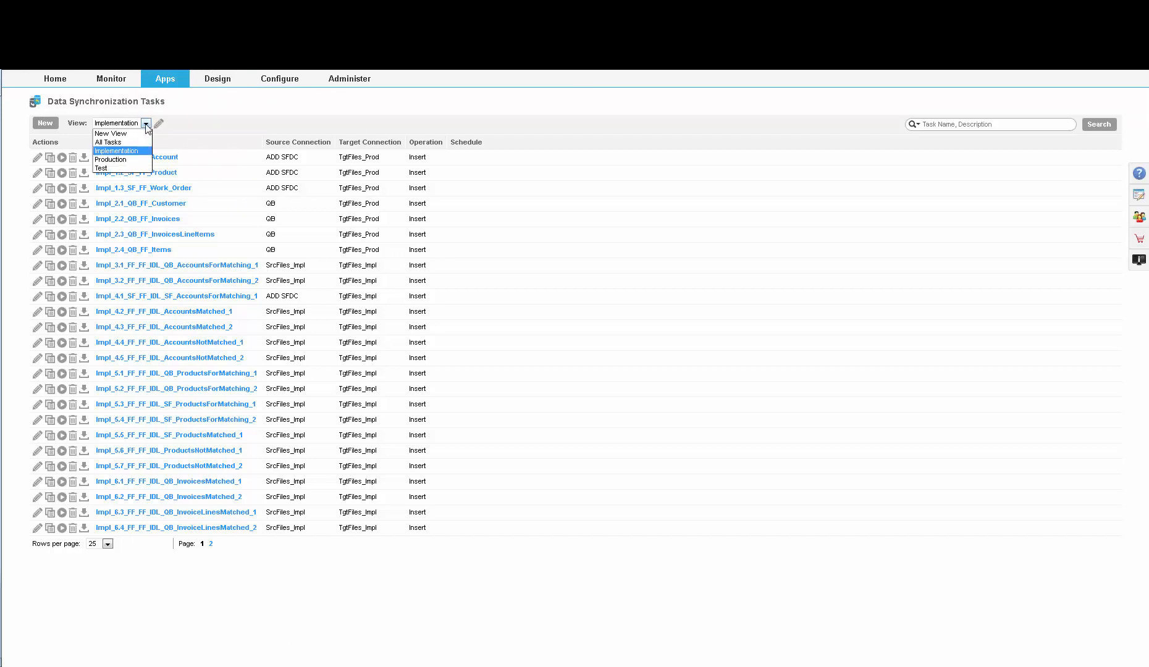
pyautogui.click(110, 159)
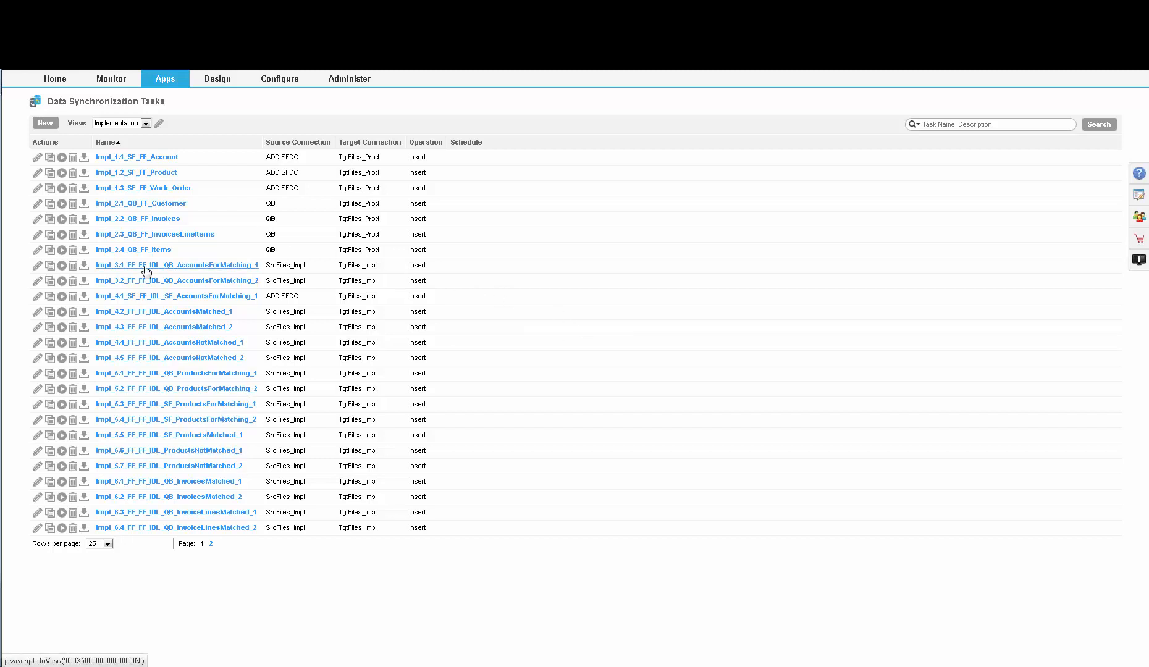
# Open the task Impl_3.1_FF_FF_IDL_QB_AccountsForMatching_1 for editing and review its definition, source and target pages
pyautogui.click(38, 266)
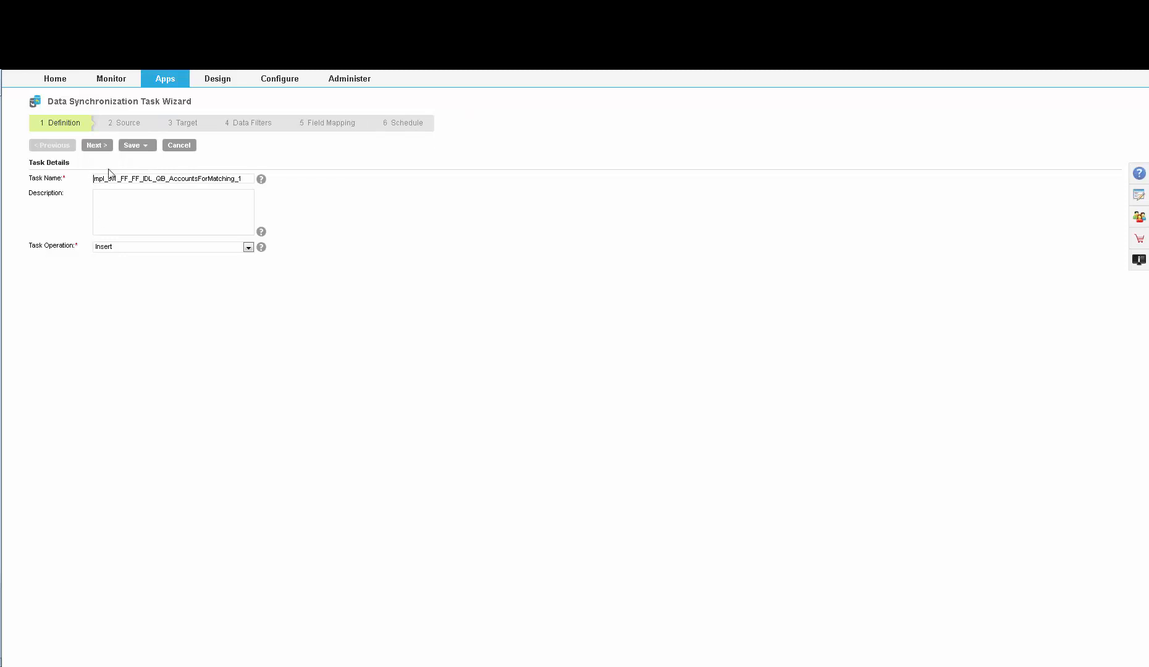
pyautogui.click(96, 148)
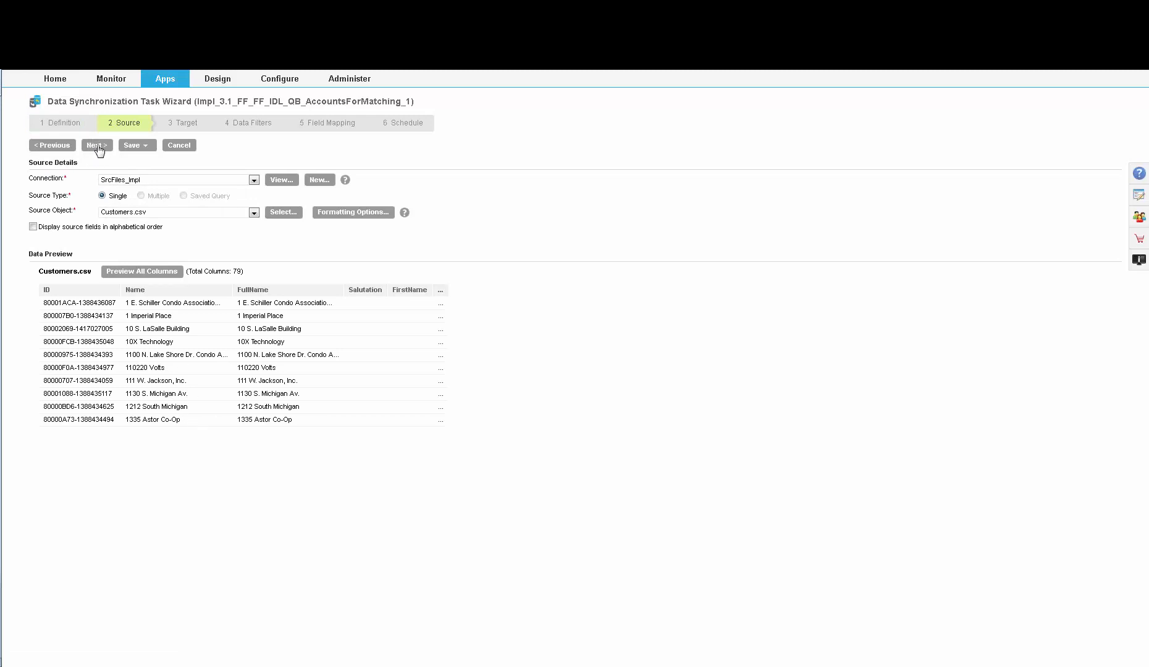
pyautogui.click(97, 145)
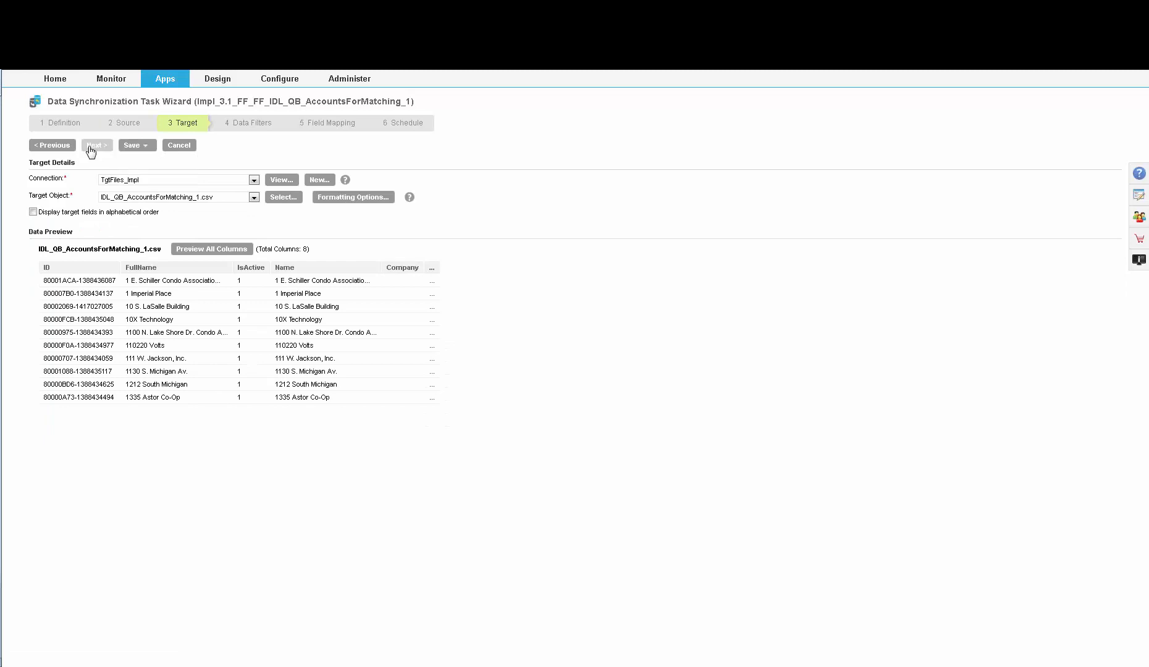
pyautogui.click(90, 149)
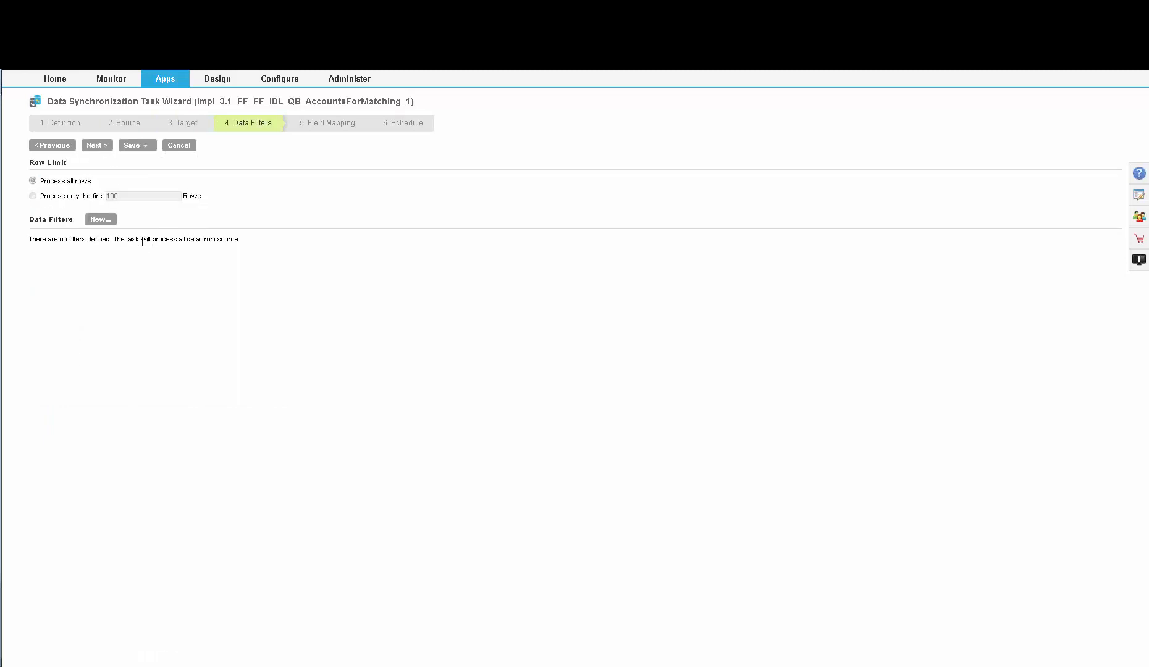
# Inspect the advanced data filter options and the objects available for filtering, without adding a filter
pyautogui.click(108, 223)
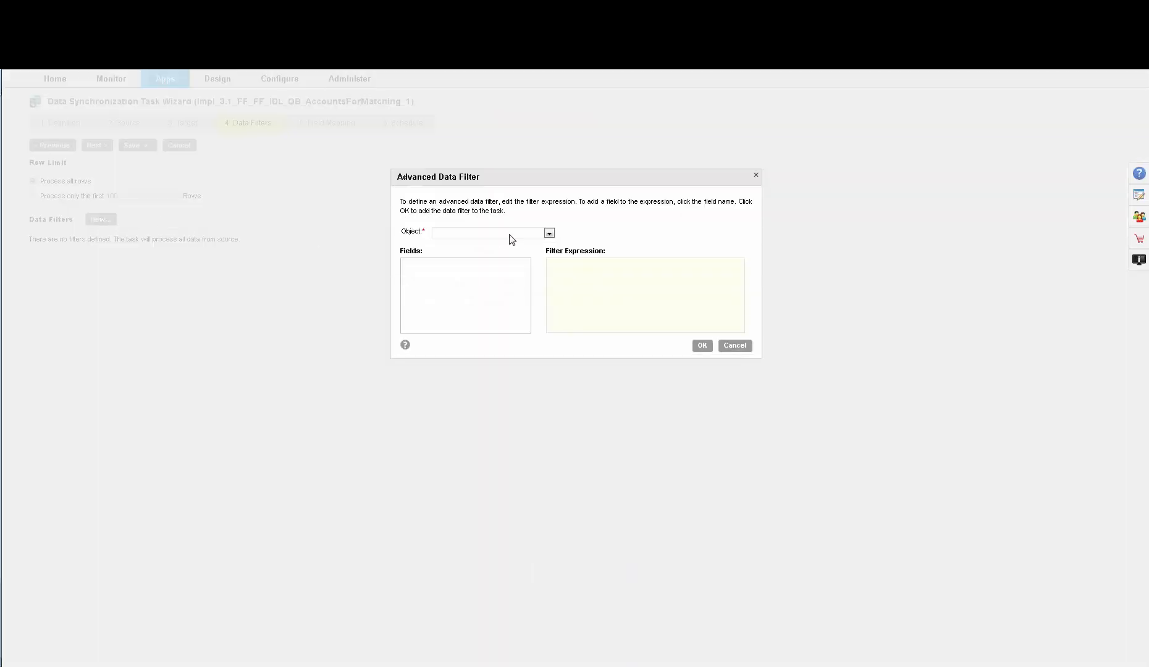
pyautogui.click(549, 234)
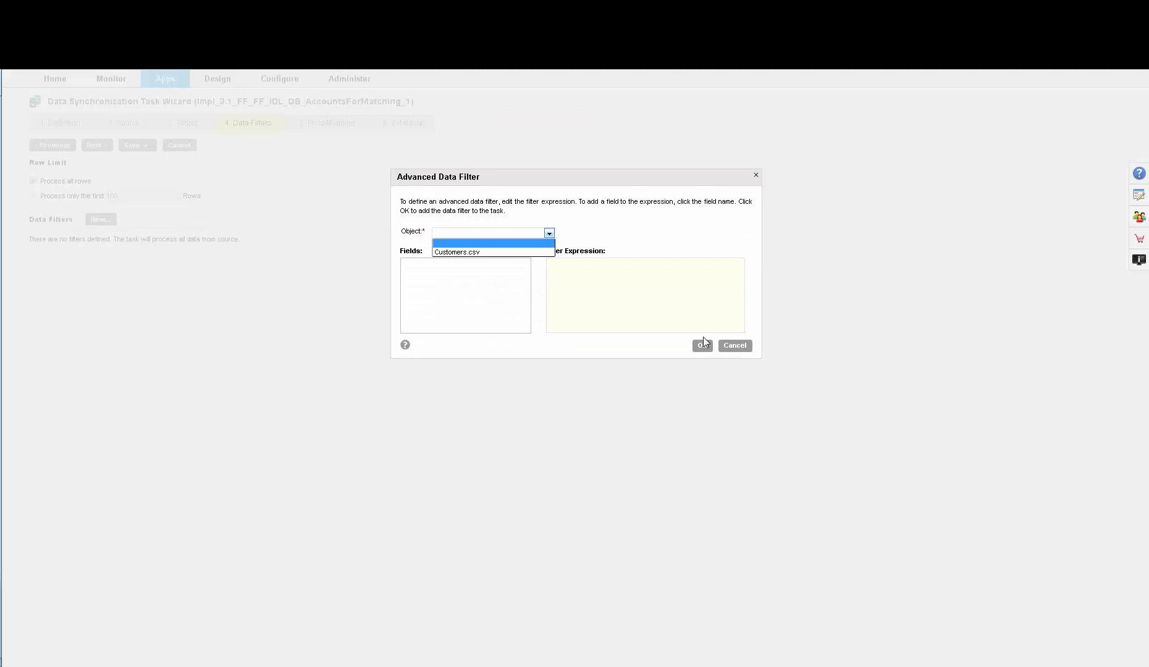
pyautogui.click(746, 351)
pyautogui.click(746, 351)
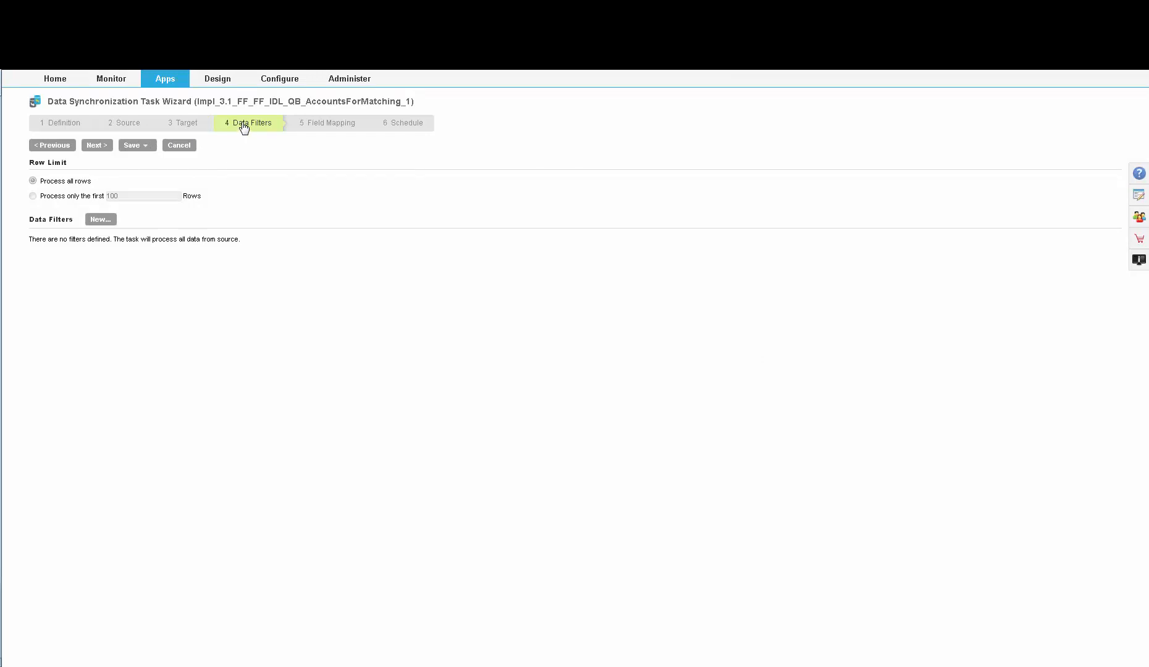
# Review the task's field mapping and the lookup settings of the HasInvoice target field, without changing the lookup
pyautogui.click(95, 146)
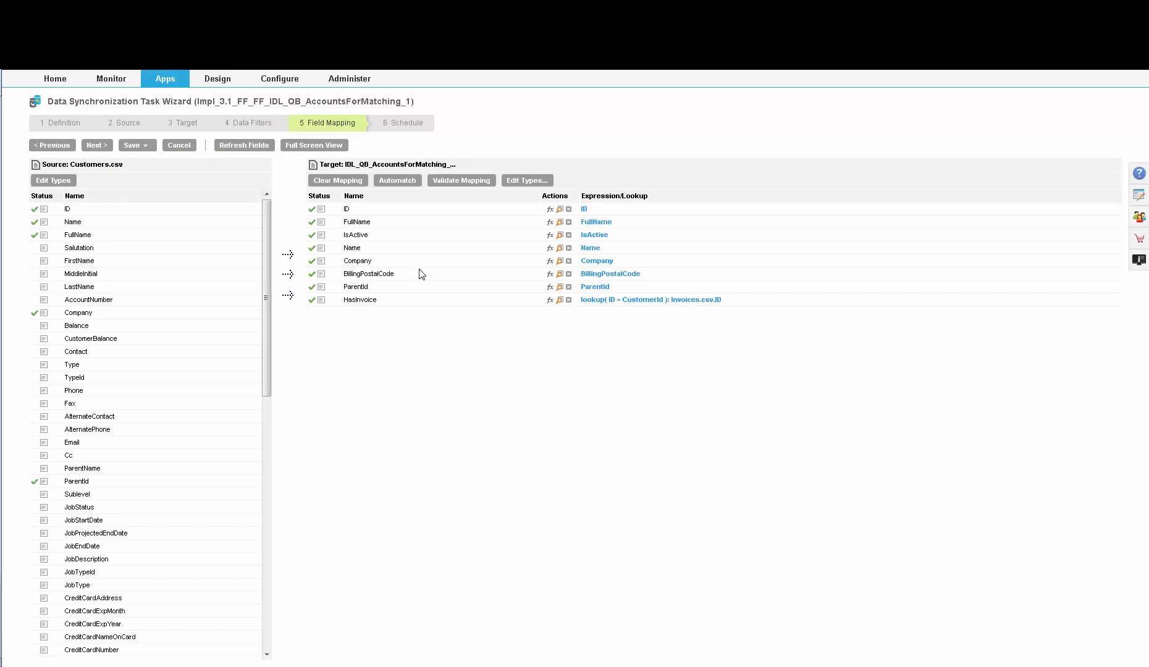
pyautogui.click(397, 179)
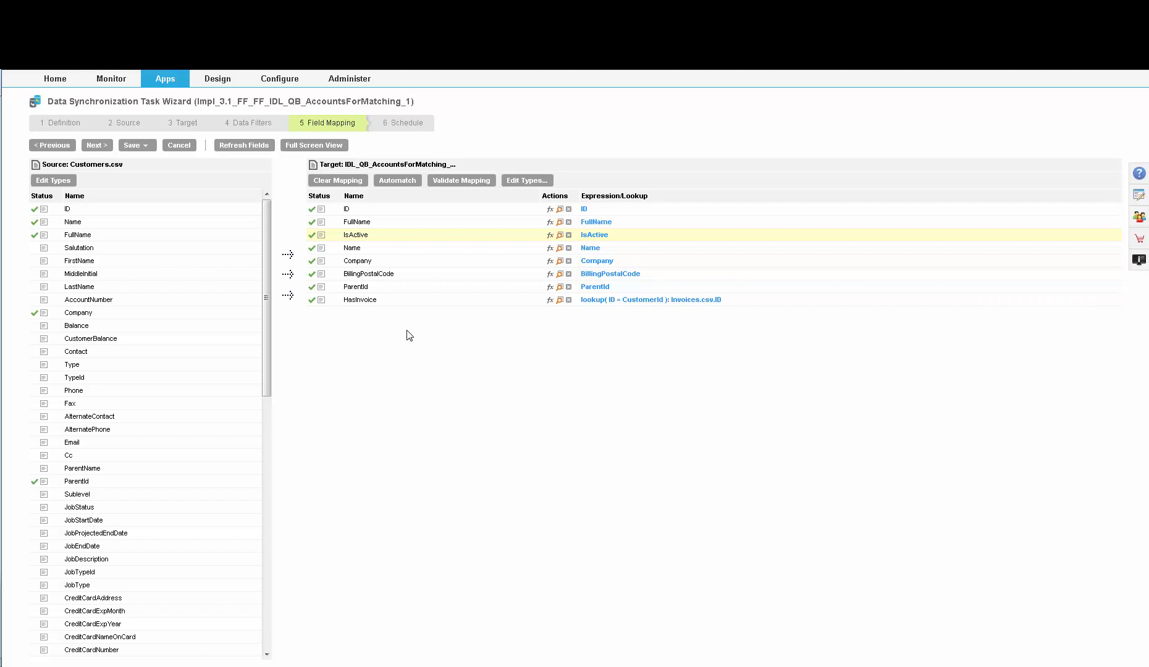
pyautogui.click(256, 146)
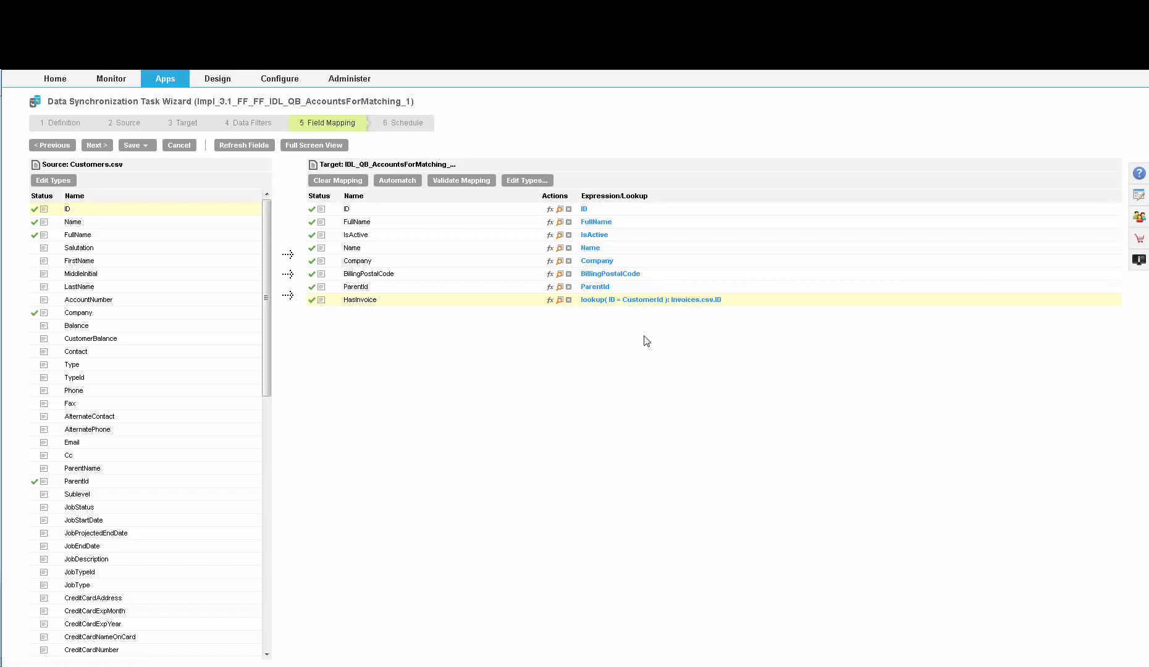
pyautogui.click(615, 300)
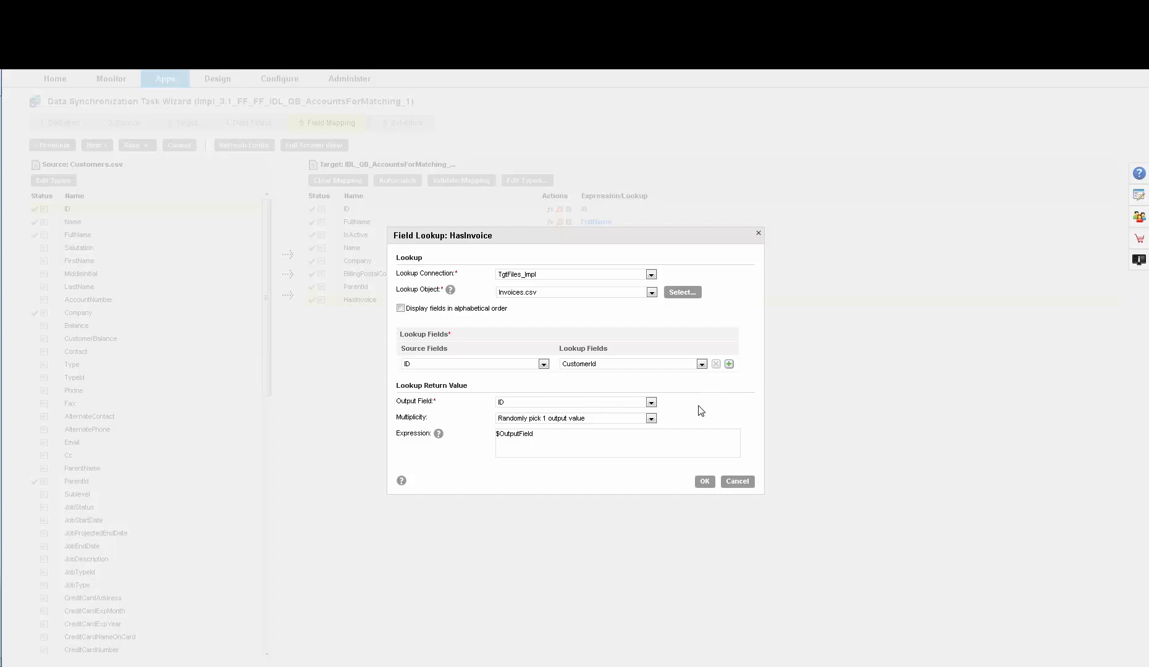
pyautogui.click(744, 481)
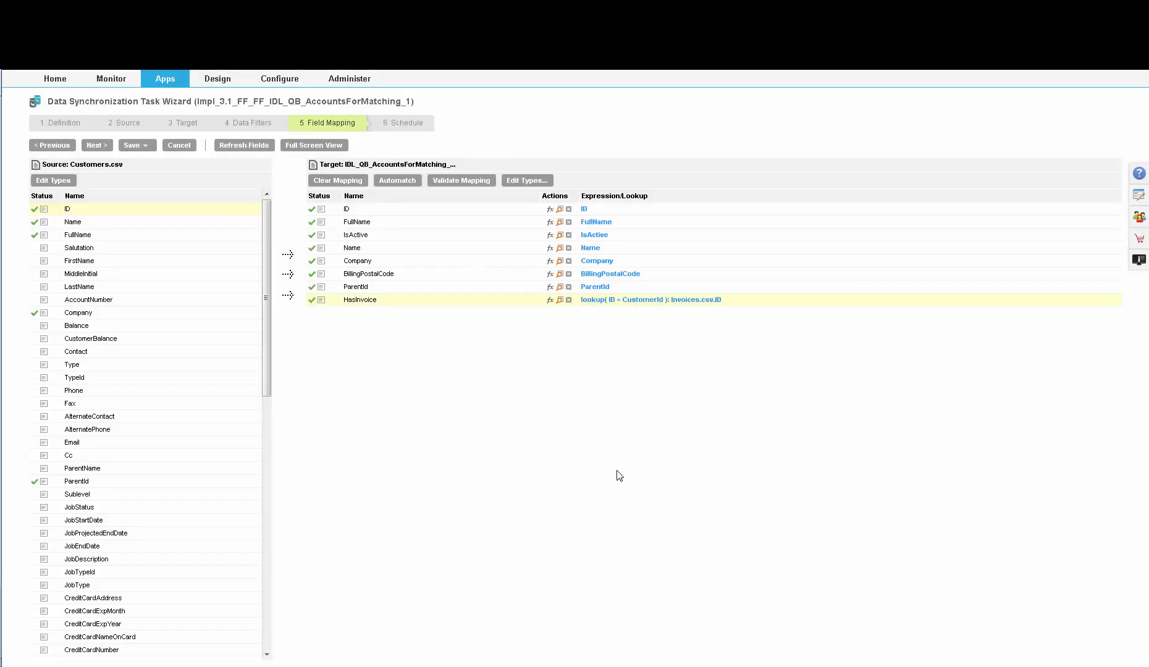
# Check the task's scheduling options and available schedules, leaving it set to not run on a schedule
pyautogui.click(96, 146)
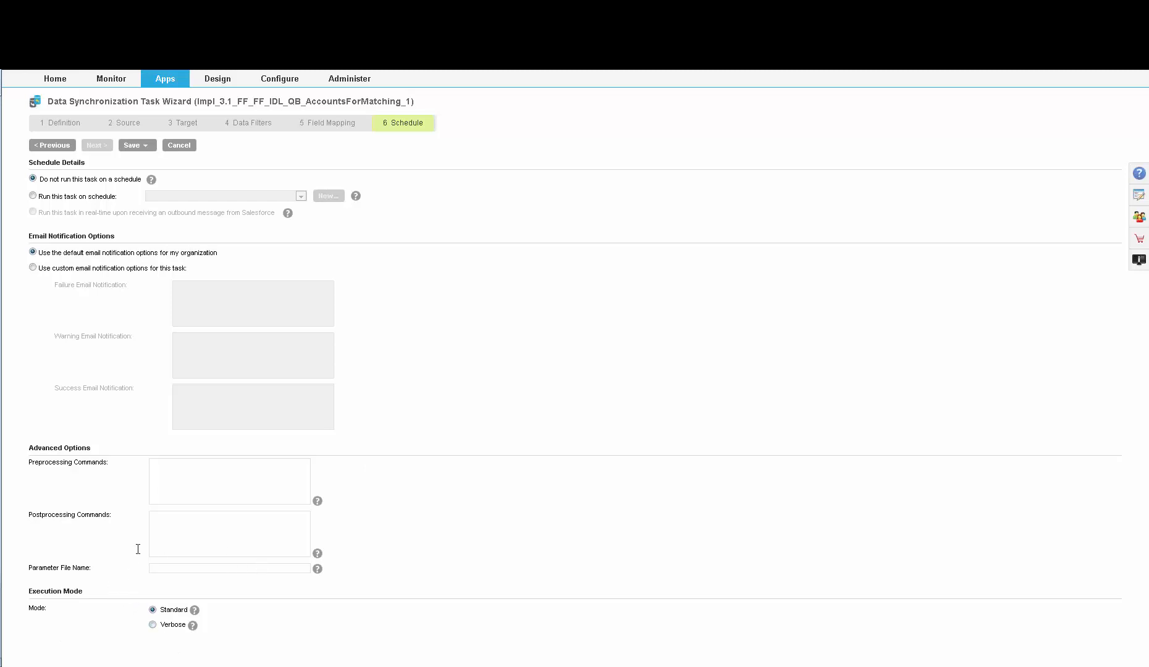
pyautogui.click(150, 464)
pyautogui.click(37, 196)
pyautogui.click(301, 196)
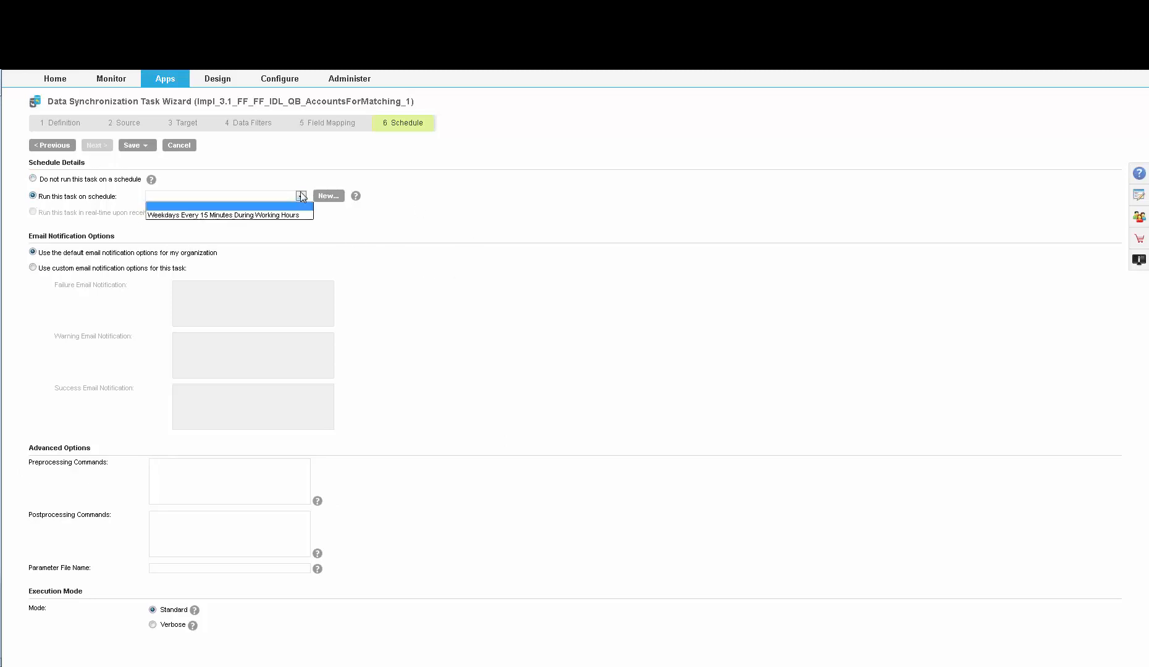
pyautogui.click(416, 223)
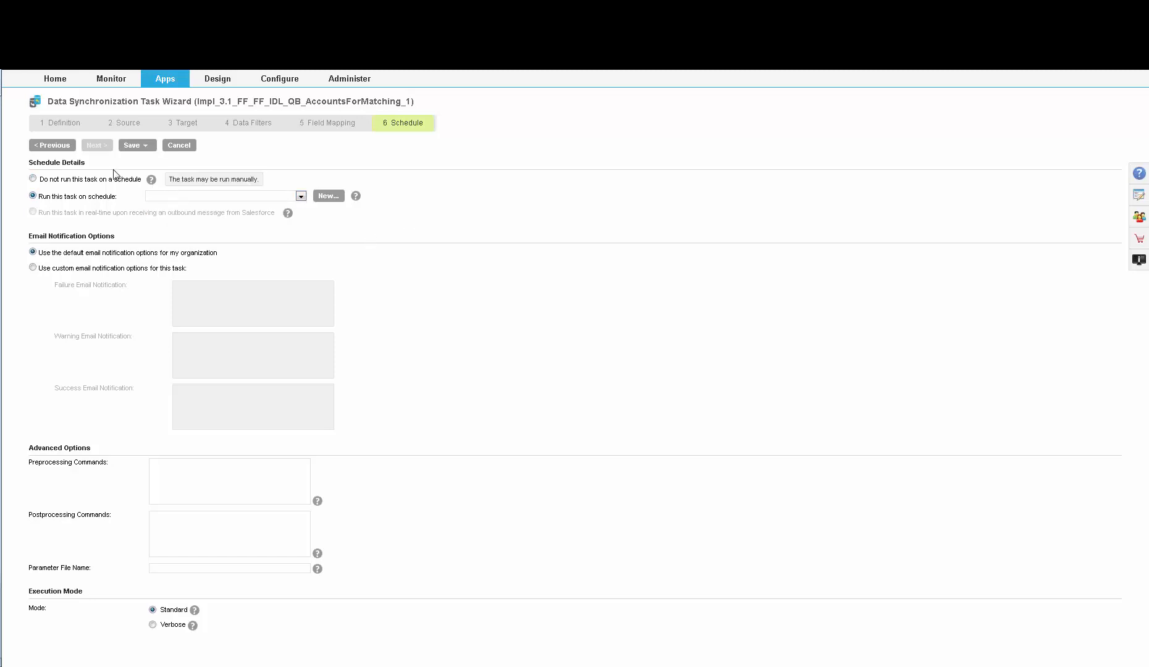
pyautogui.click(33, 178)
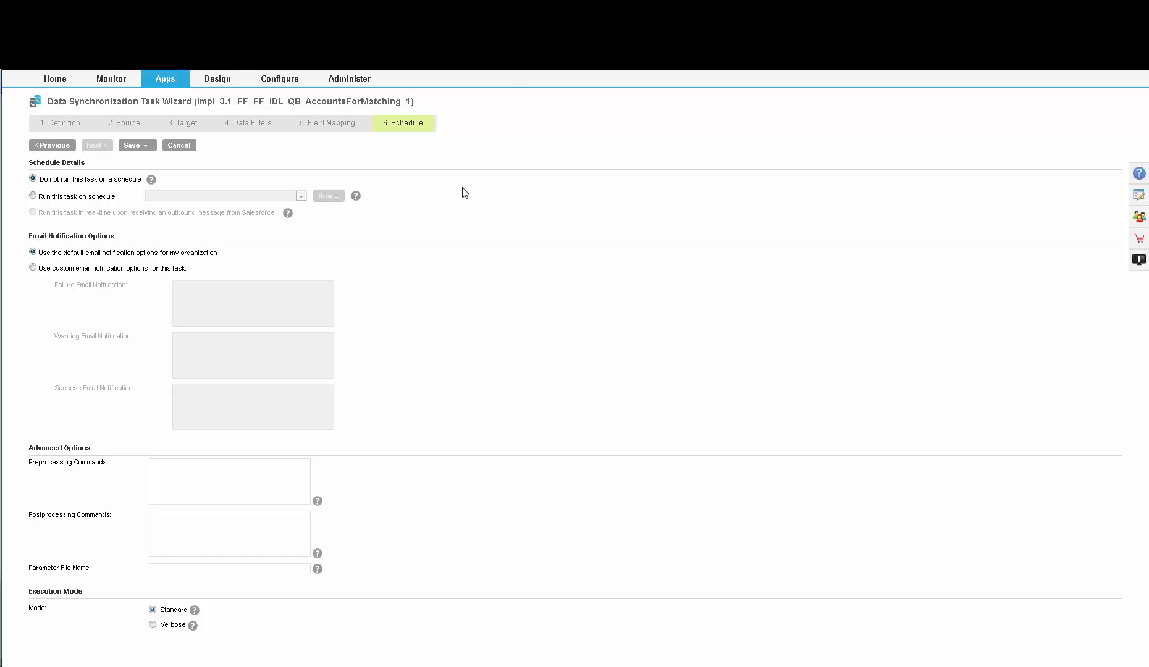
# Revisit the task's definition, source and field mapping pages, and leave the wizard without saving
pyautogui.click(62, 124)
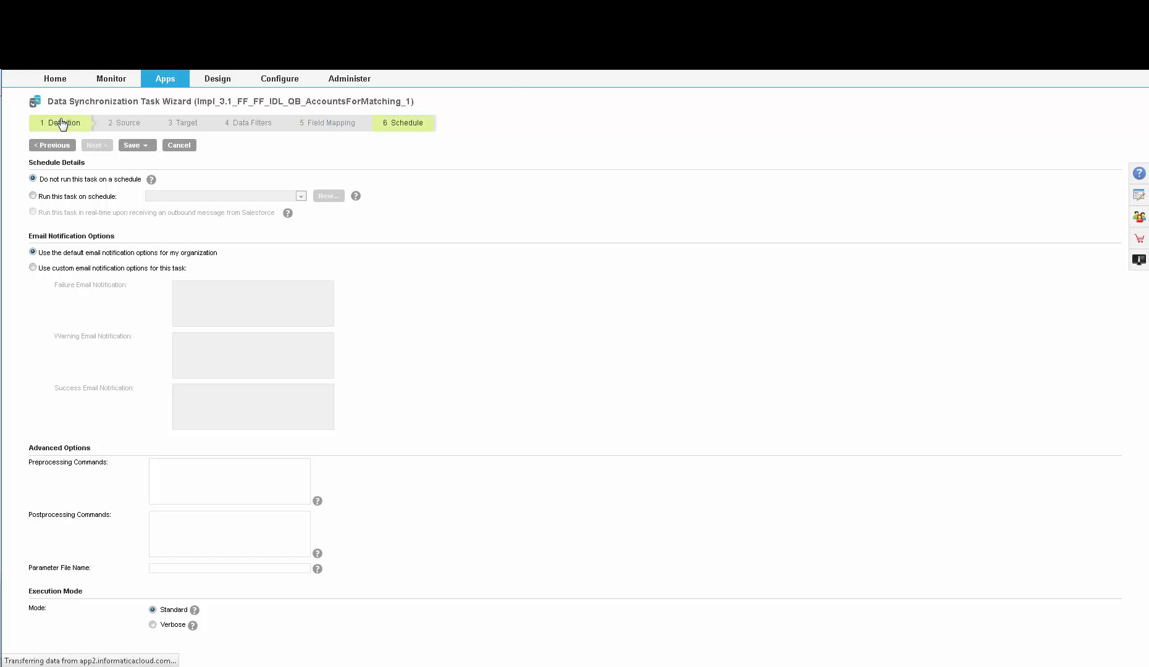
pyautogui.click(135, 128)
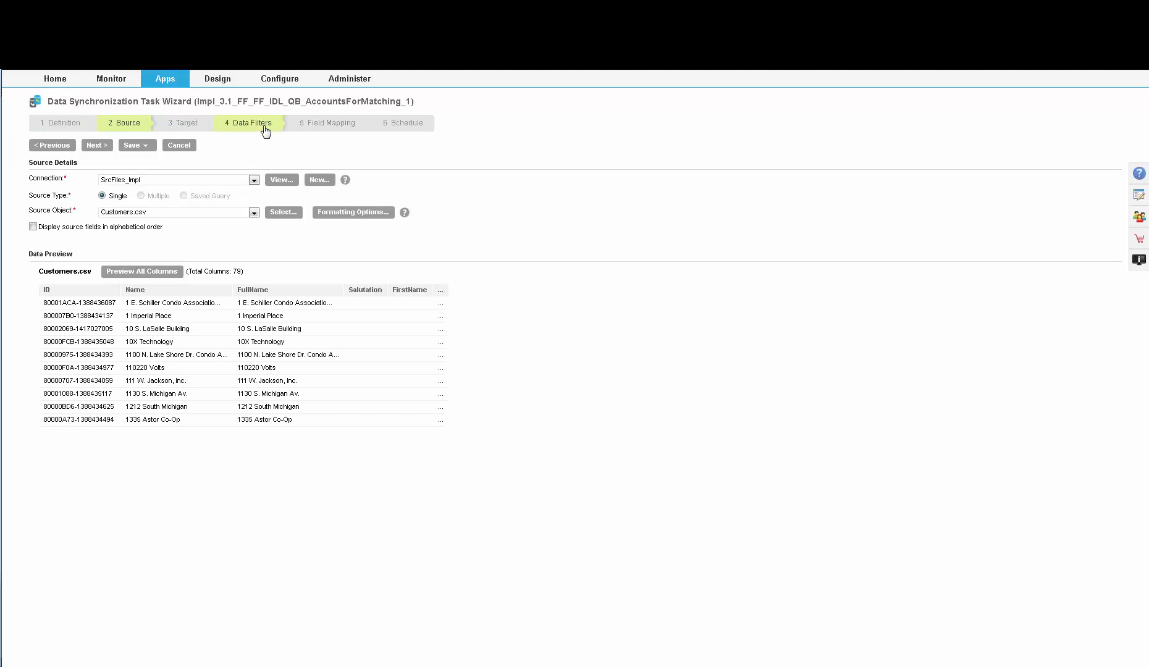
pyautogui.click(332, 126)
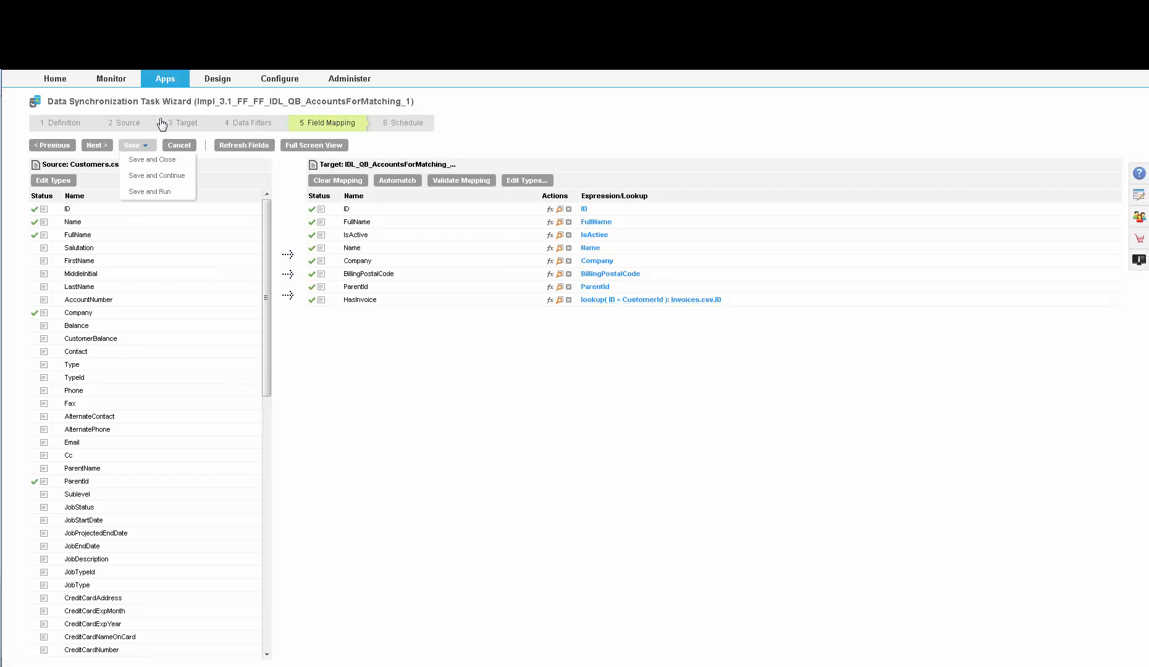
pyautogui.click(174, 150)
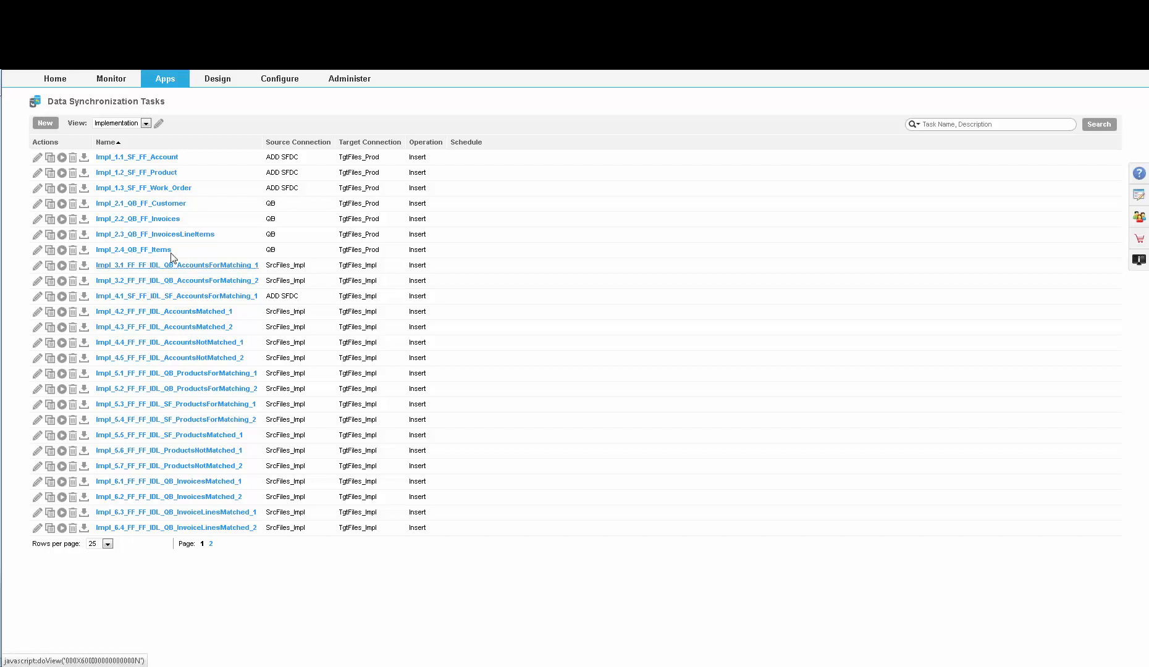
# Open the task Impl_3.2_FF_FF_IDL_QB_AccountsForMatching_2 for editing and review its source, target, data filter and field mapping pages
pyautogui.click(37, 282)
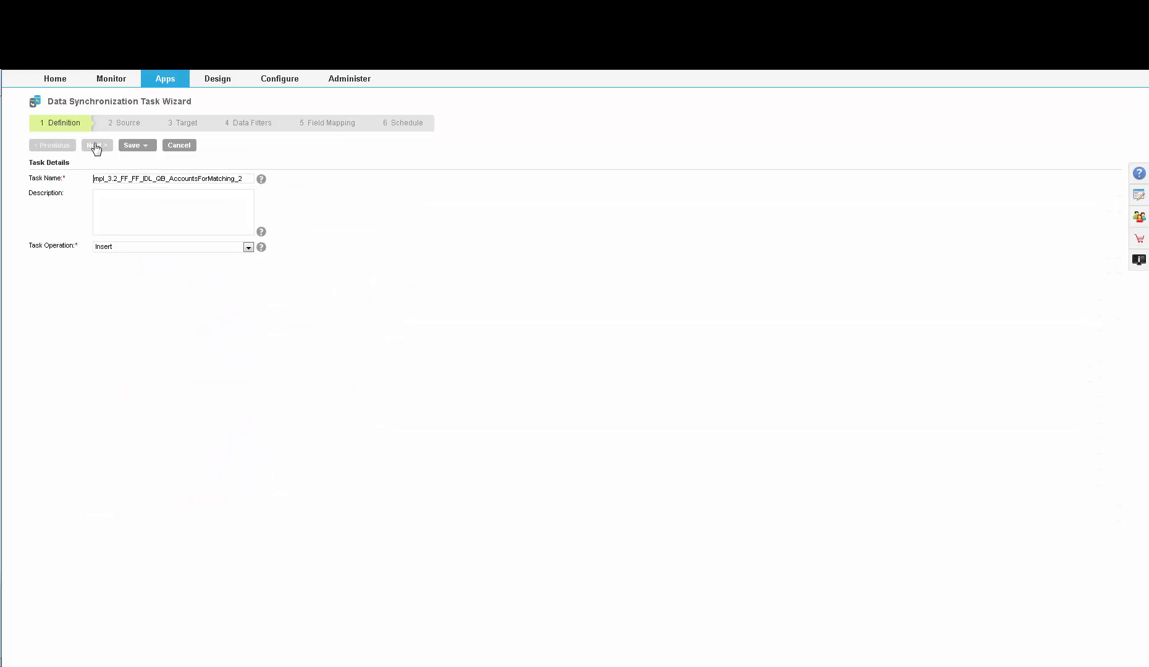
pyautogui.click(96, 146)
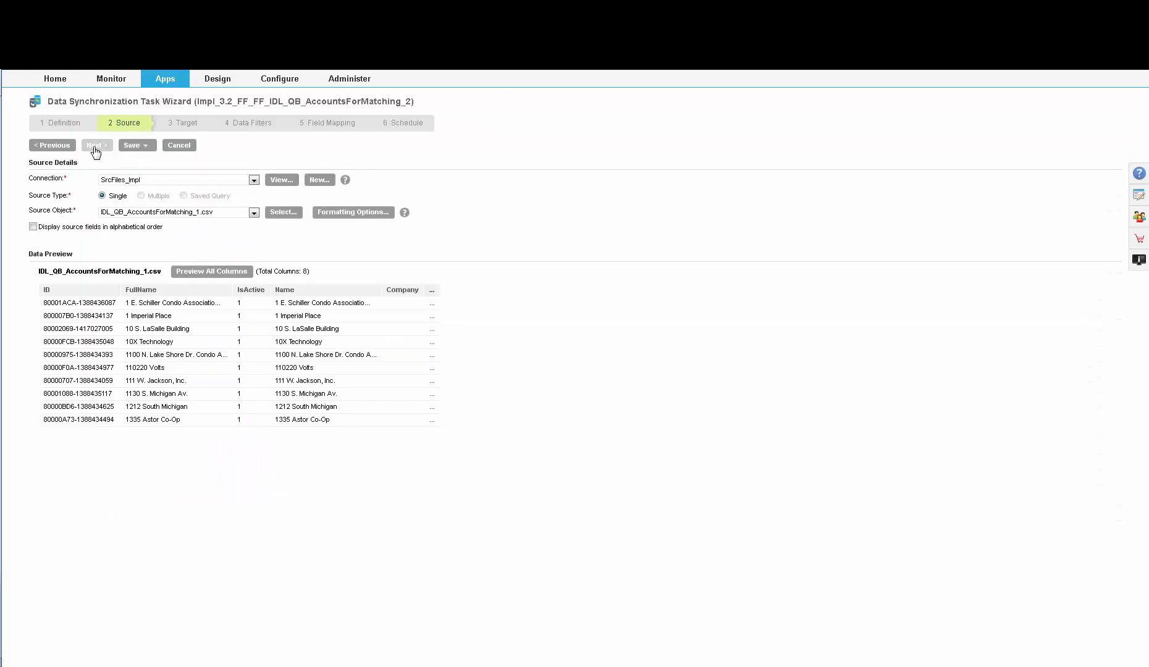
pyautogui.click(95, 145)
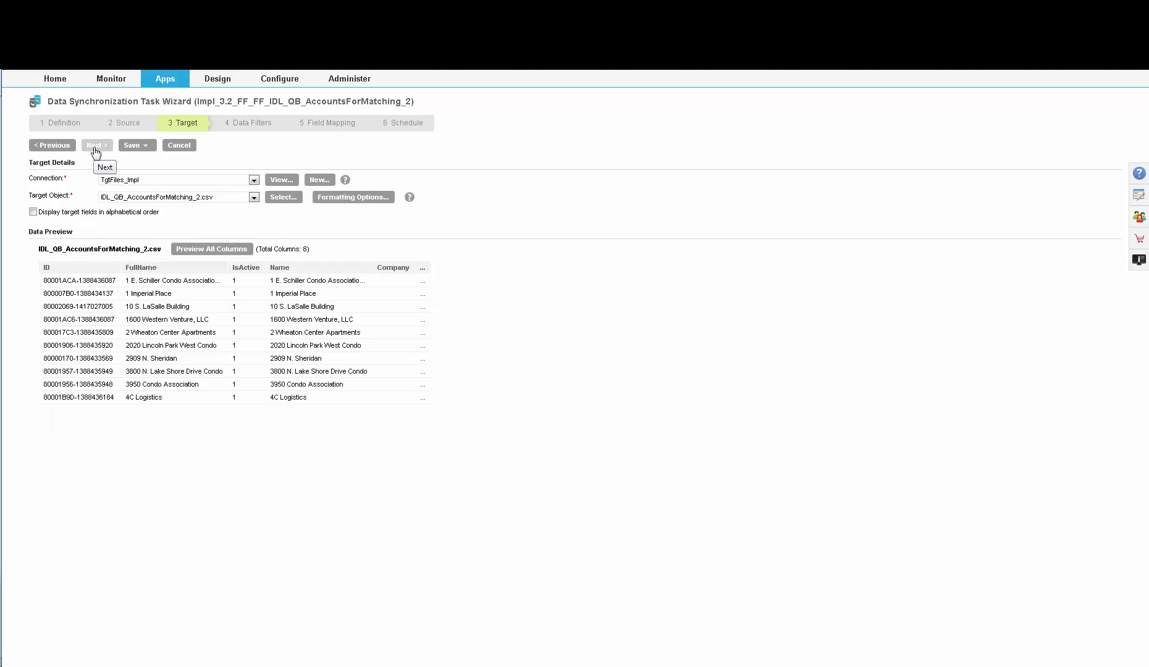
pyautogui.click(96, 145)
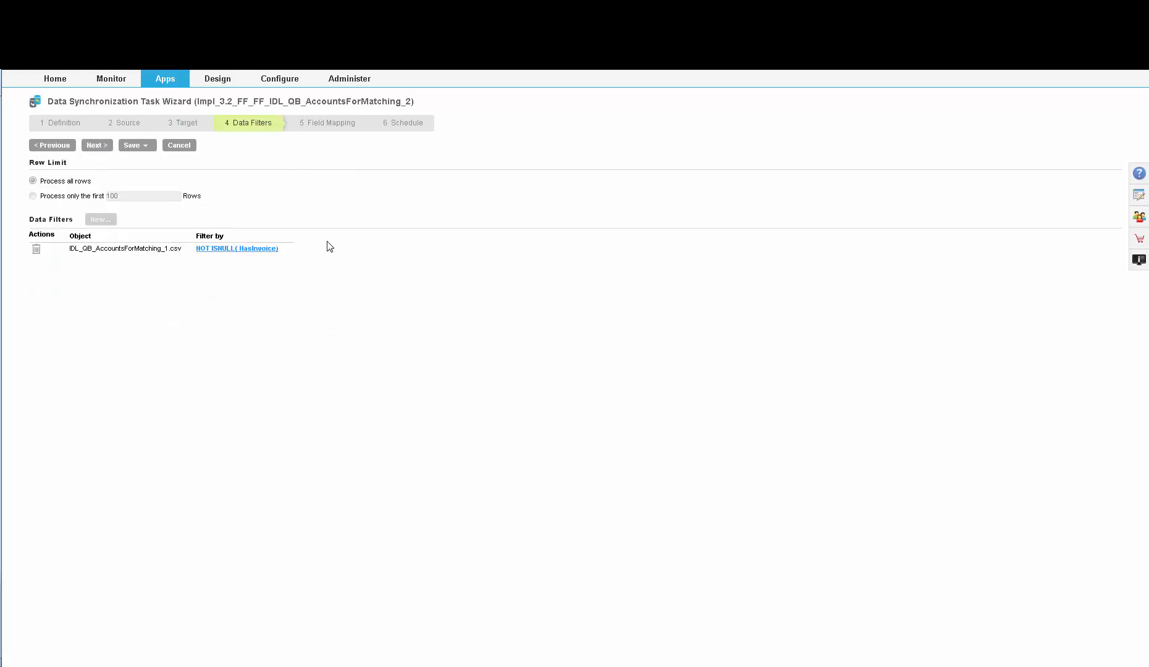
pyautogui.click(325, 126)
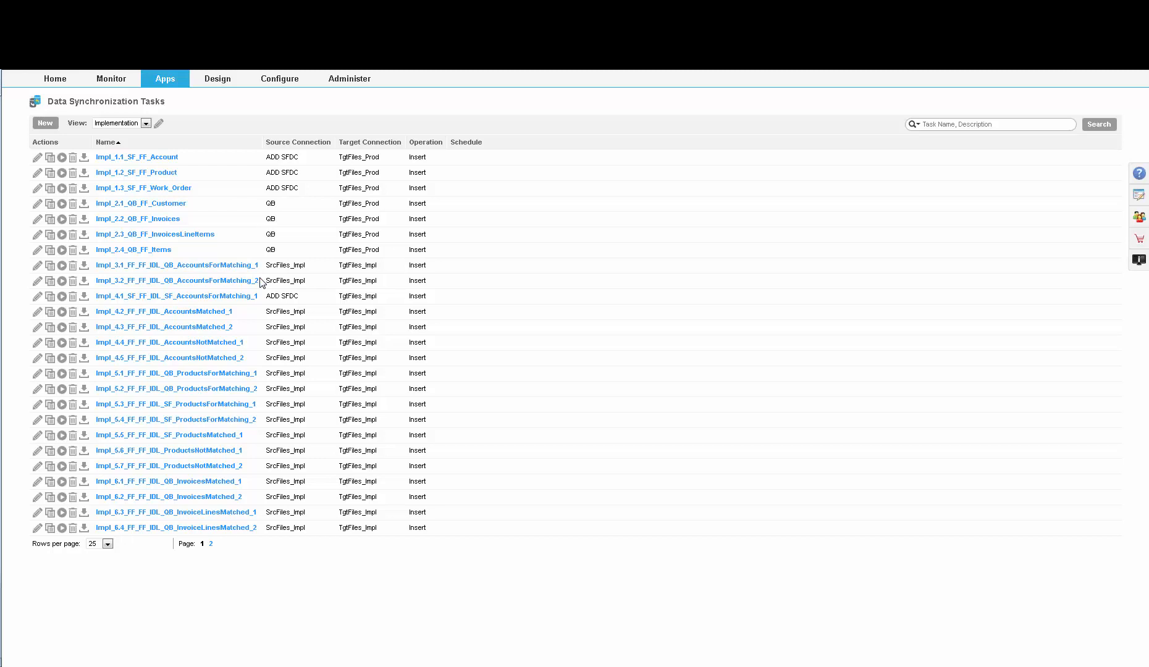
# Open the integration templates page and switch to the Visio template drawing to view its complete mapping flow
pyautogui.moveTo(215, 87)
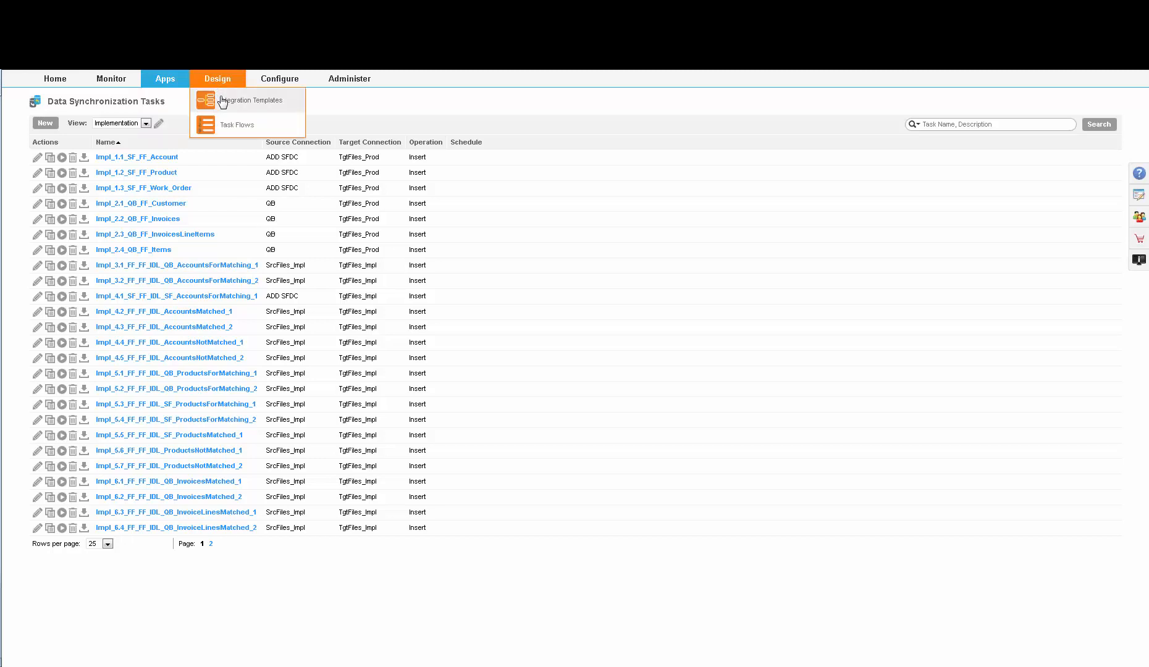
pyautogui.click(233, 106)
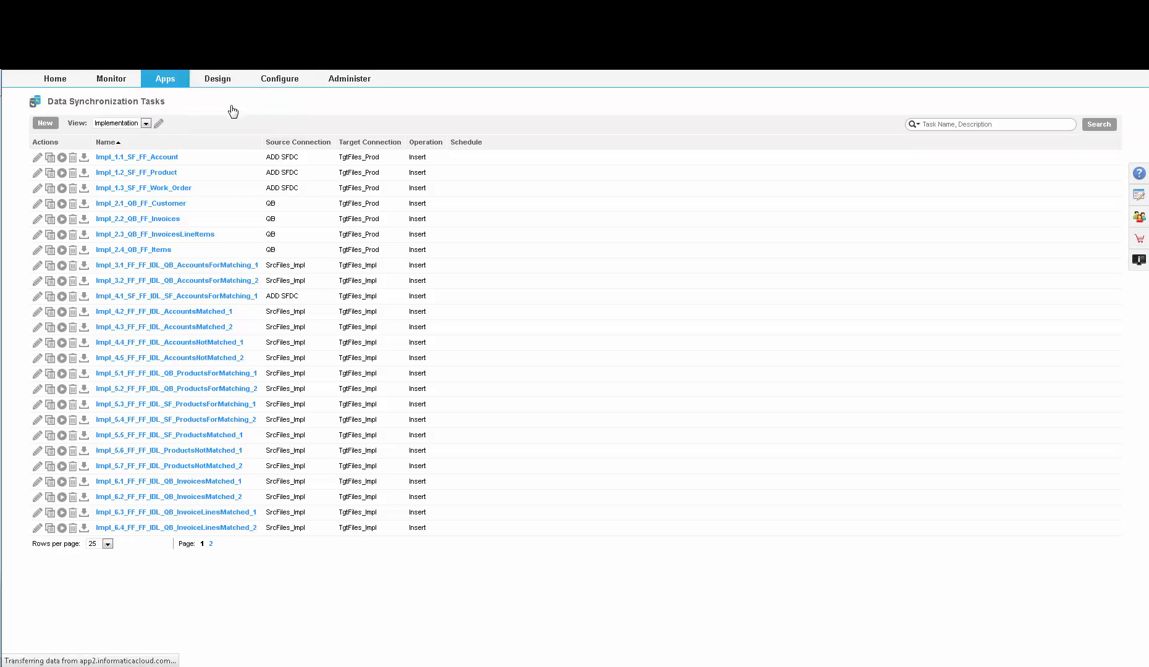
pyautogui.moveTo(190, 82)
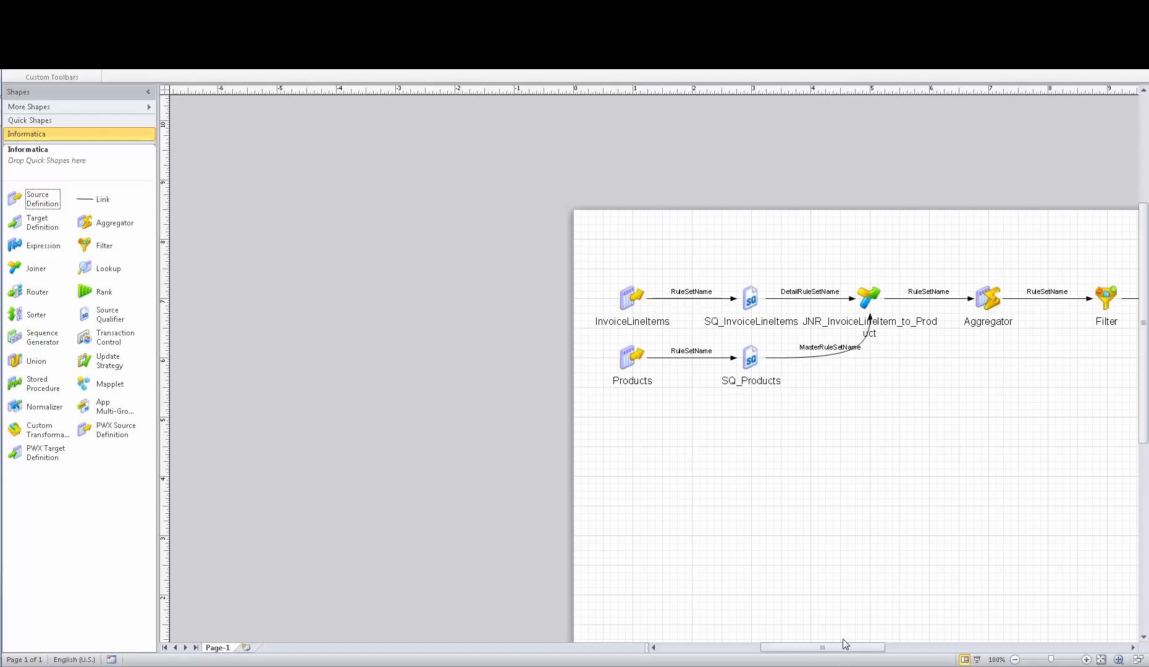
pyautogui.moveTo(845, 644); pyautogui.dragTo(895, 658)
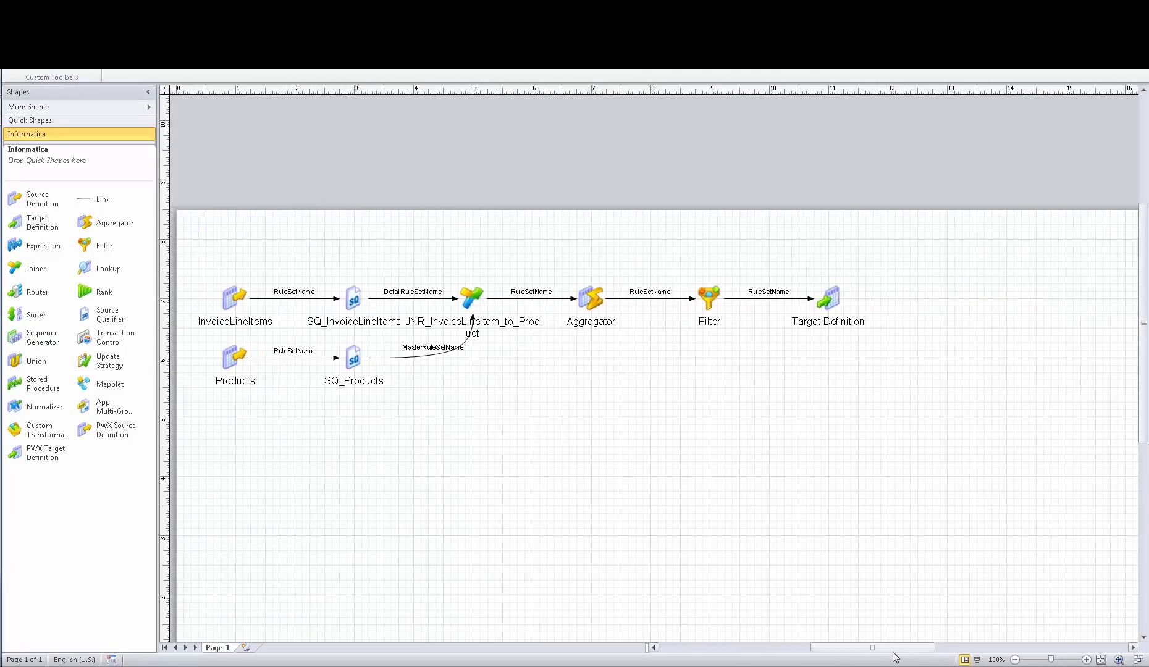
pyautogui.moveTo(1145, 227); pyautogui.dragTo(1146, 272)
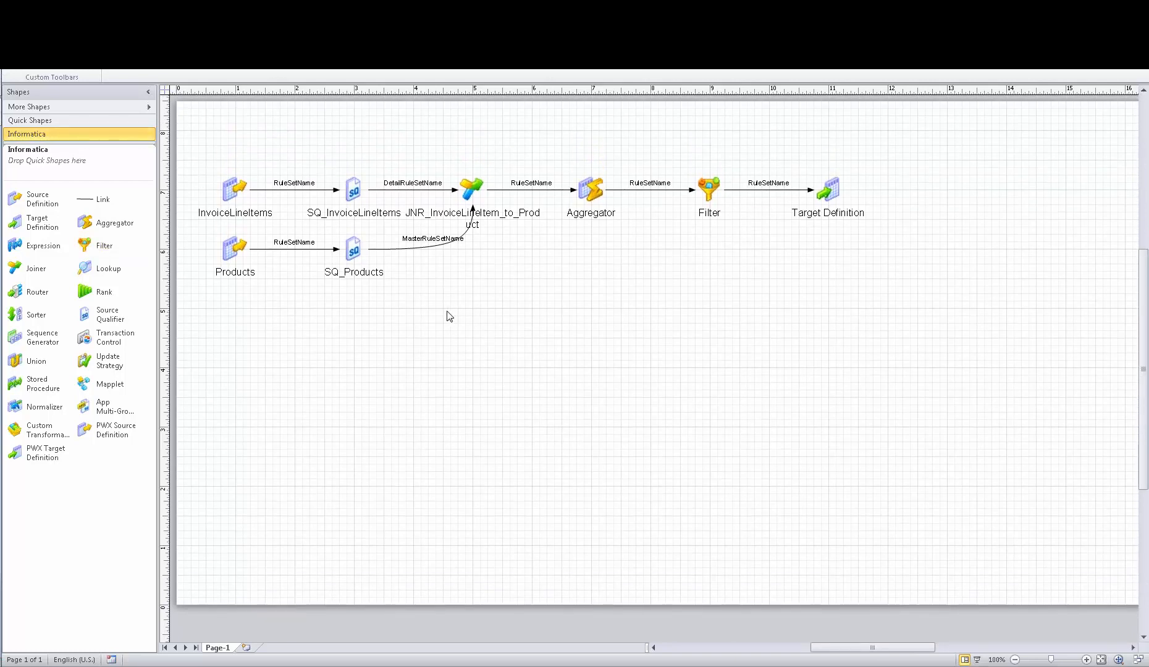
# Examine the InvoiceLineItems and Products sources and the Aggregator in the mapping diagram
pyautogui.click(237, 189)
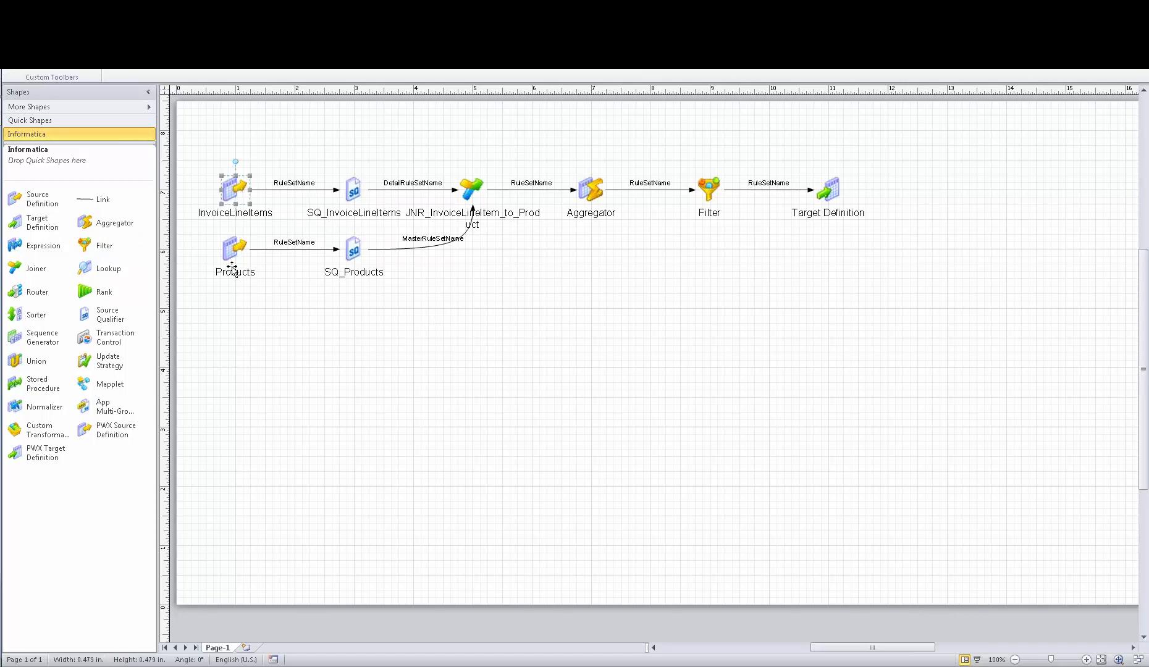
pyautogui.click(235, 244)
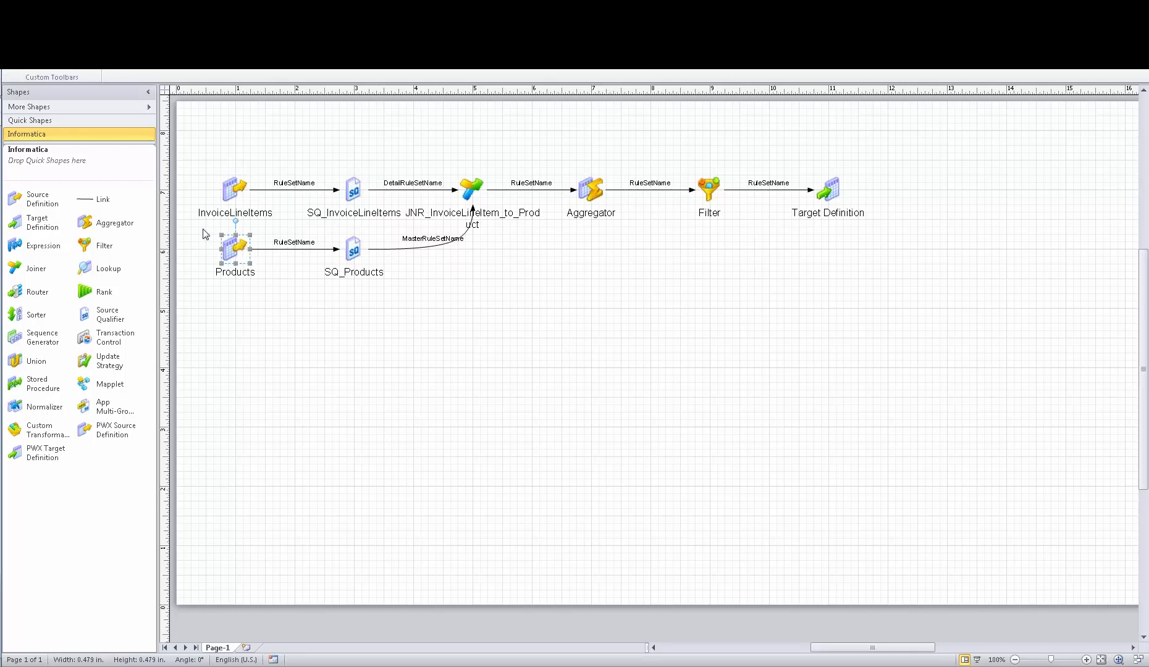
pyautogui.click(554, 125)
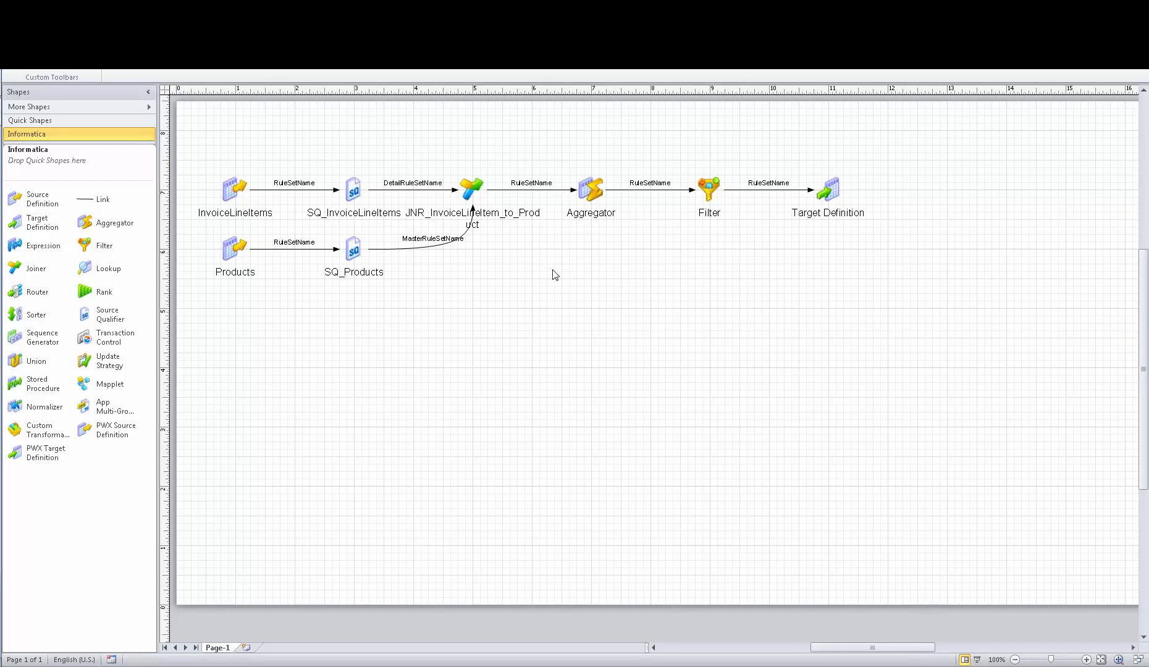
pyautogui.click(598, 192)
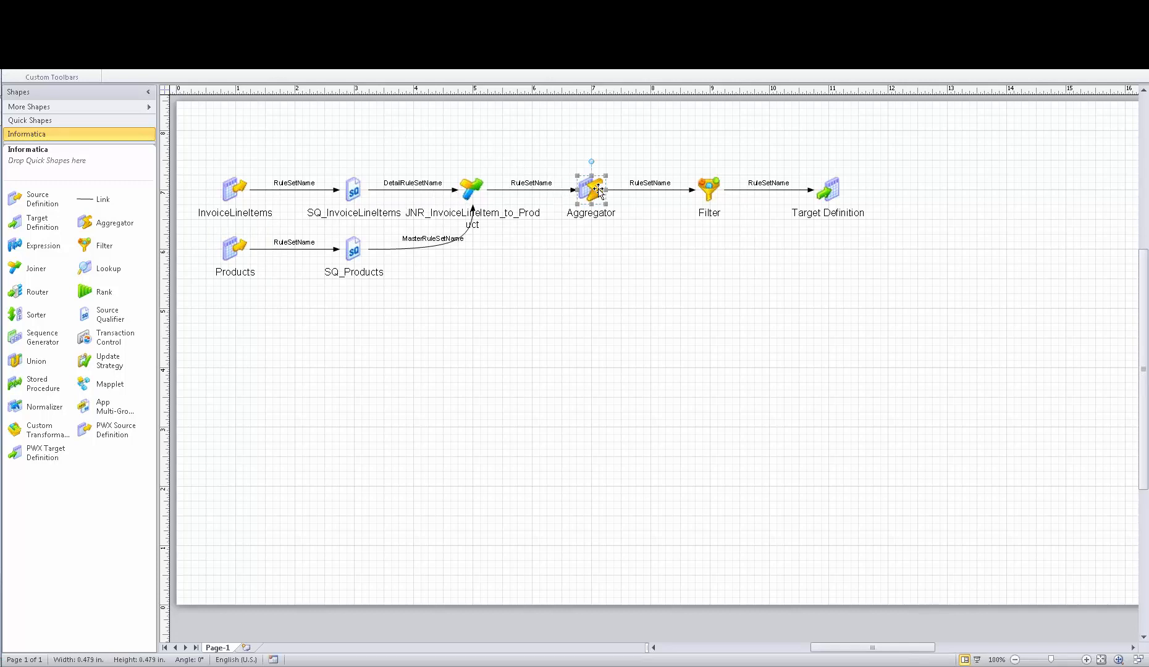
pyautogui.click(508, 309)
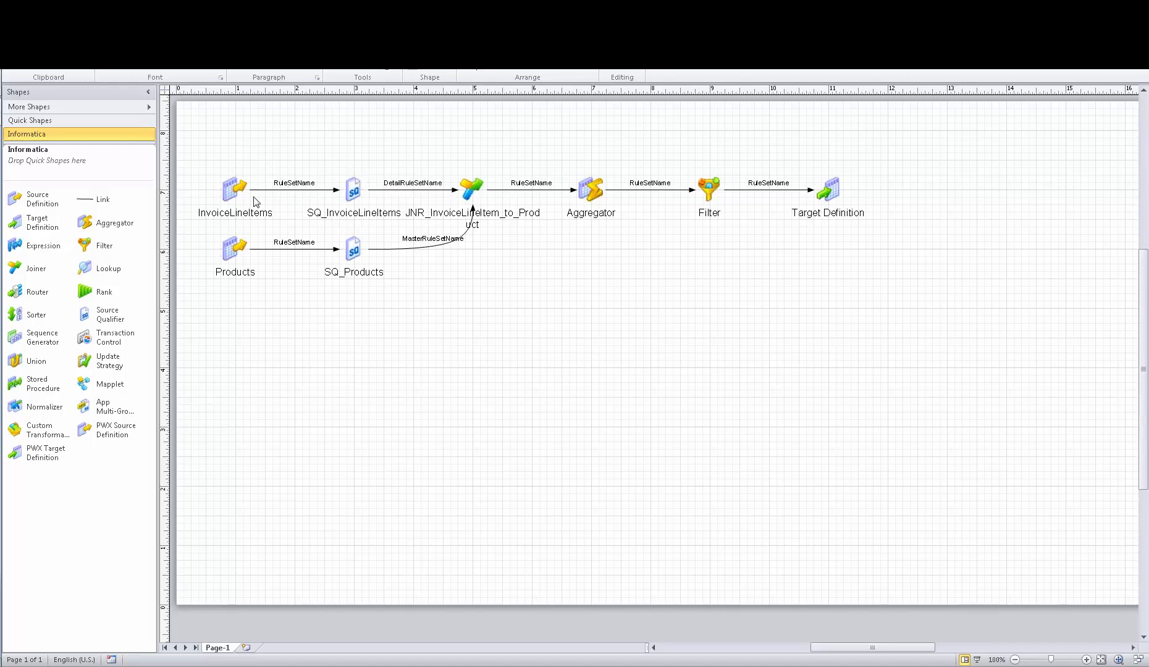
# Review the transformation name, database type and database name in the InvoiceLineItems source definition, without changing them
pyautogui.doubleClick(234, 189)
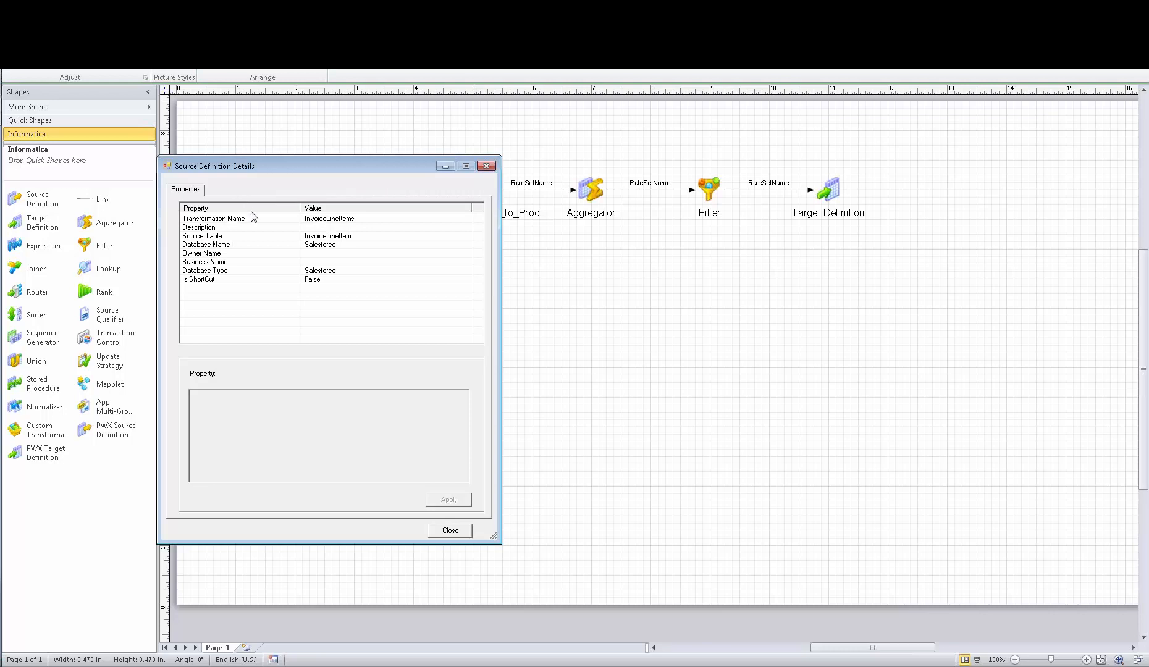
pyautogui.click(252, 219)
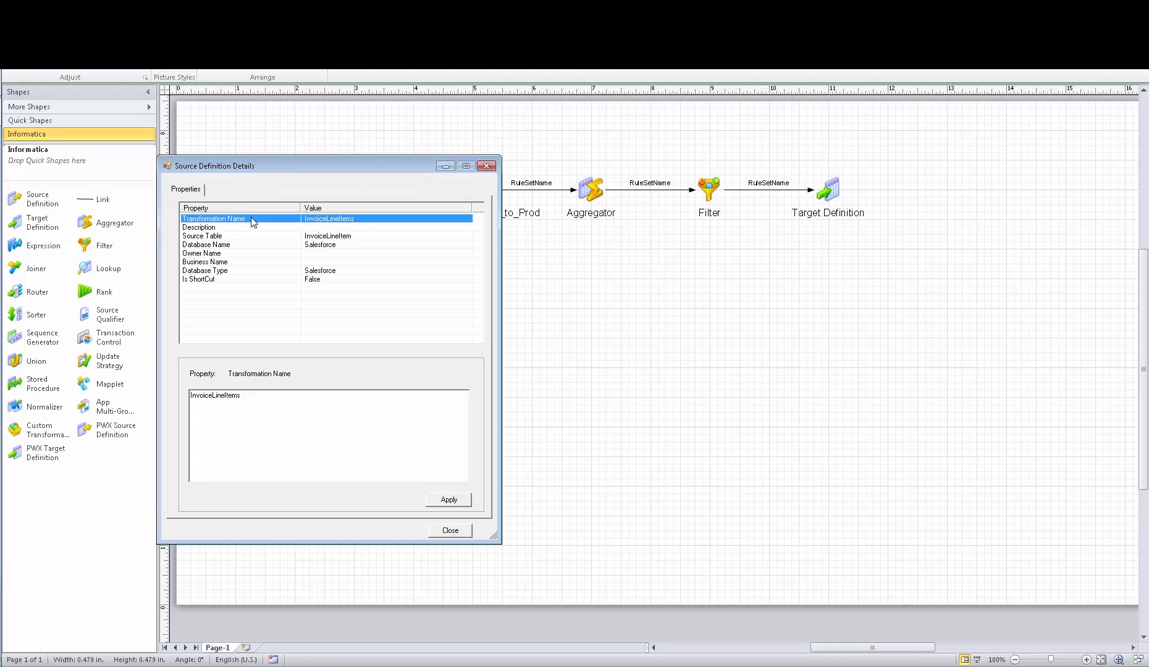
pyautogui.click(227, 271)
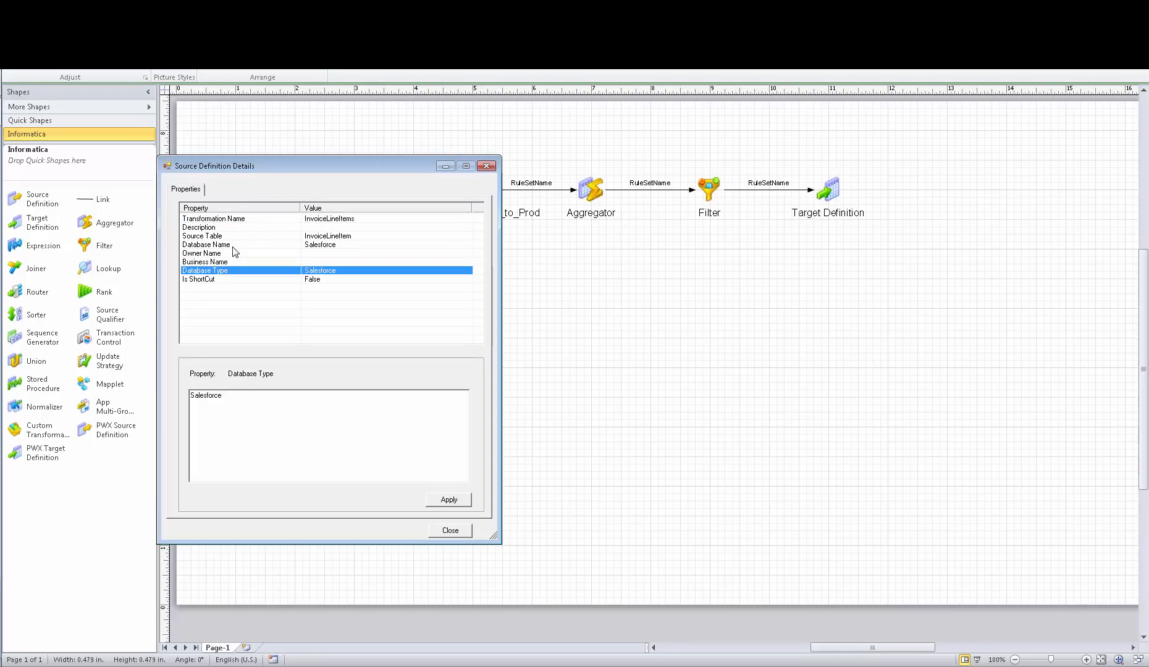
pyautogui.click(233, 246)
pyautogui.press('Escape')
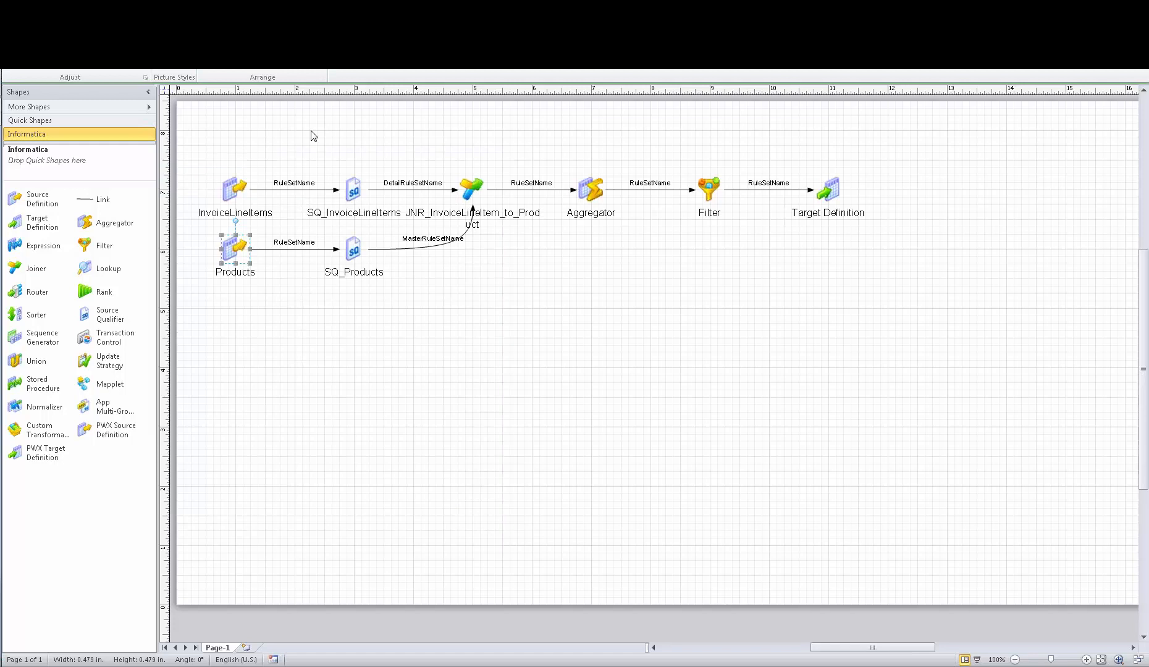
pyautogui.click(314, 136)
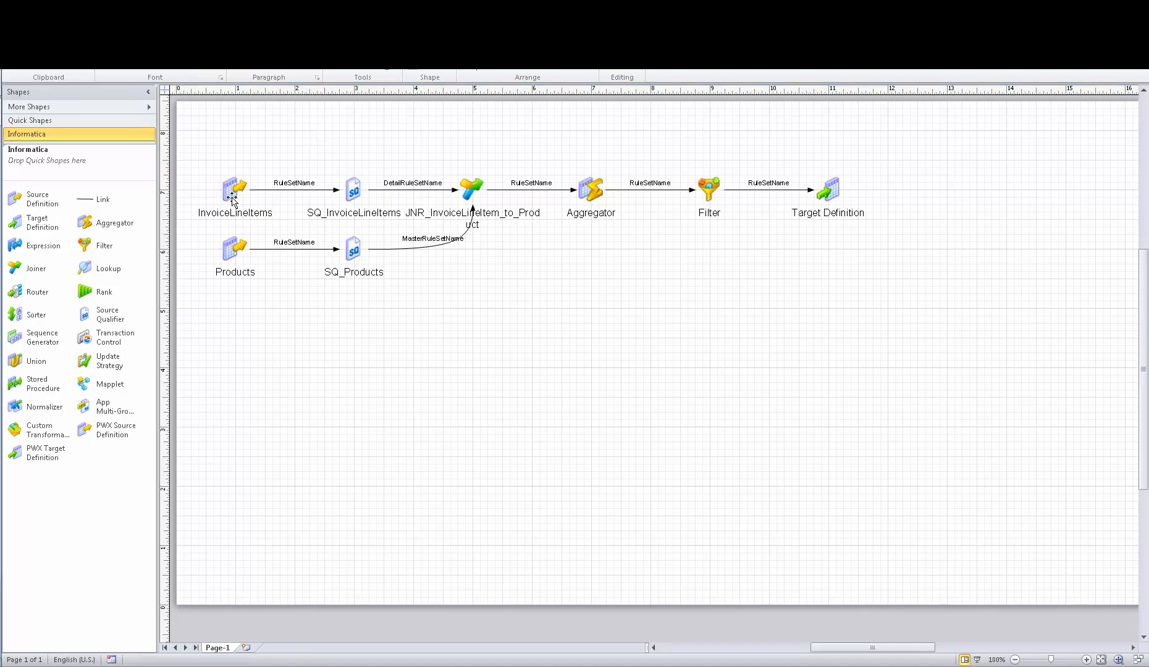
# Inspect the named port rule on the link between InvoiceLineItems and SQ_InvoiceLineItems, and cancel without changes
pyautogui.doubleClick(307, 191)
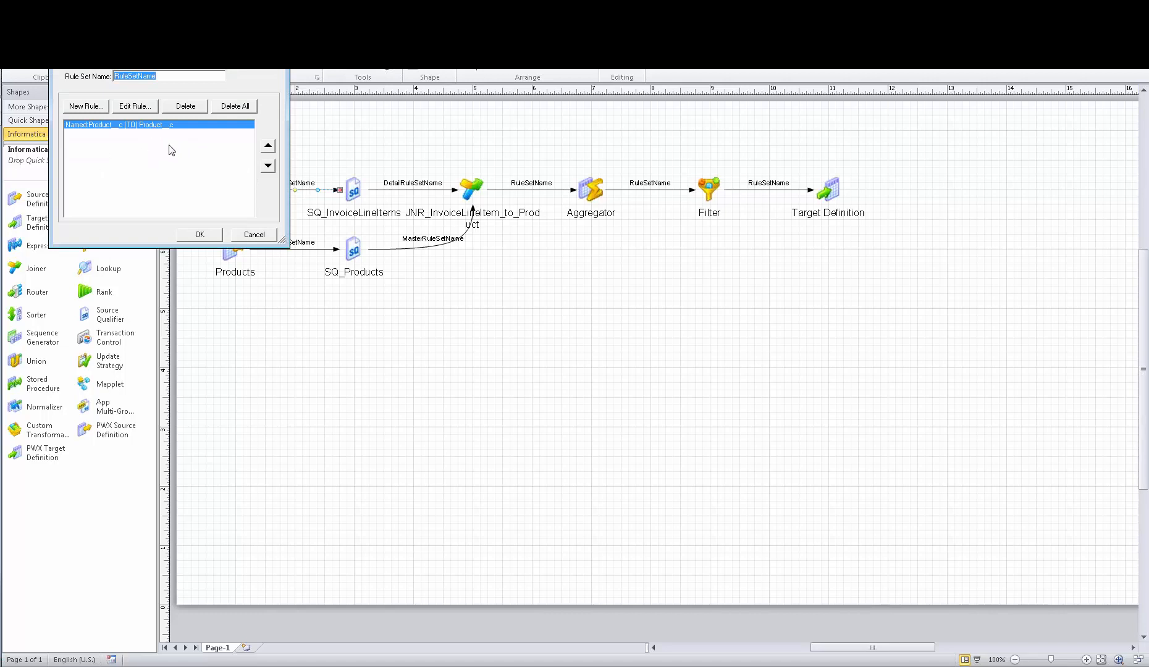
pyautogui.click(135, 106)
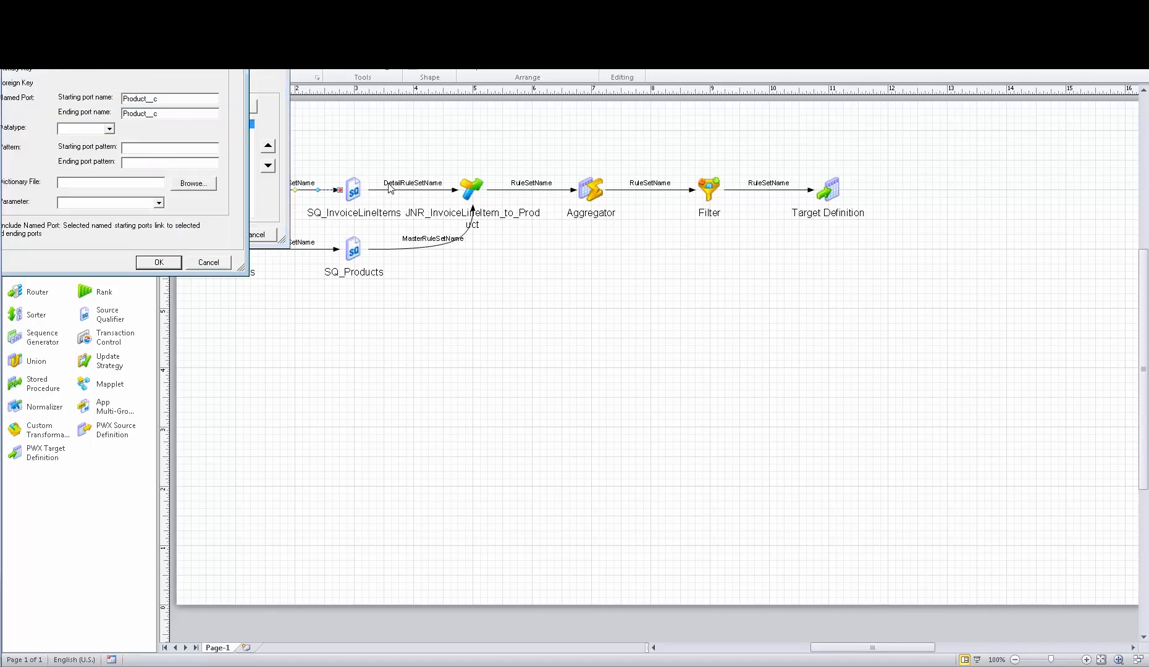
pyautogui.moveTo(133, 25); pyautogui.dragTo(176, 30)
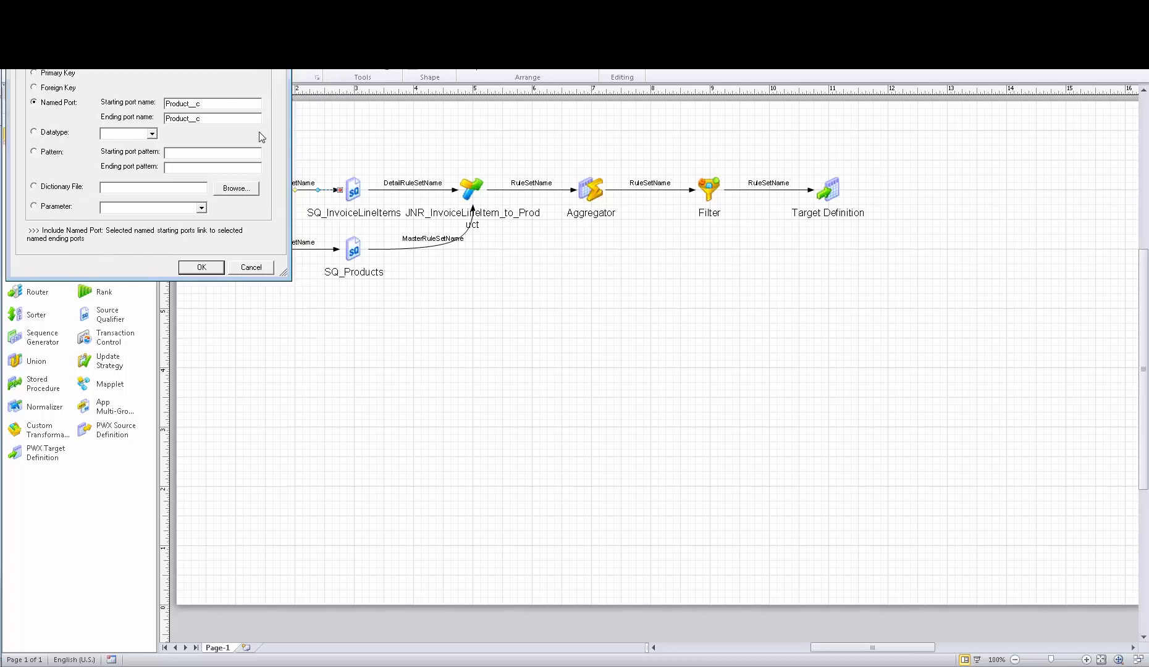
pyautogui.click(225, 104)
pyautogui.click(239, 273)
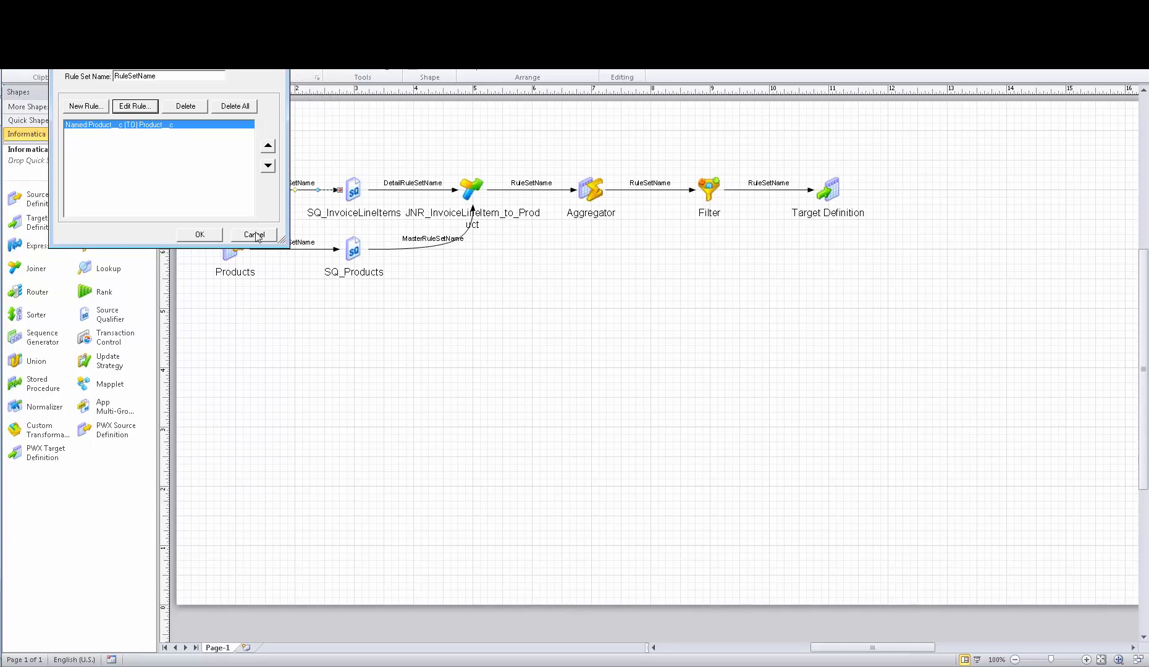
pyautogui.click(255, 235)
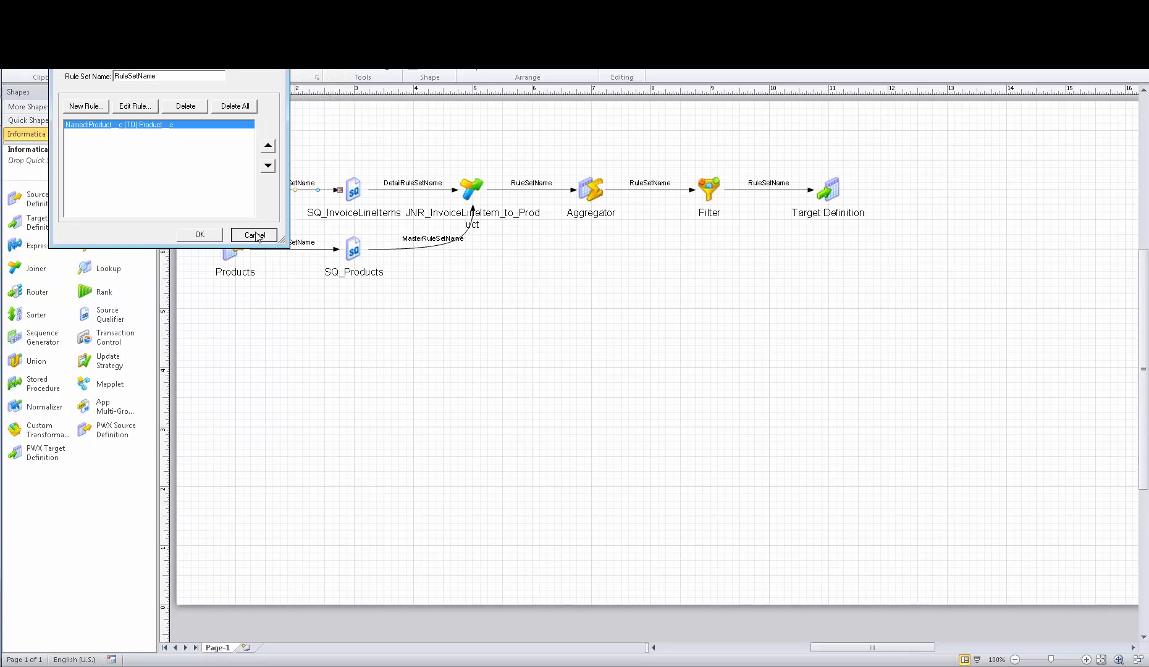
# Check the link rules between SQ_InvoiceLineItems and the joiner, and cancel without changes
pyautogui.click(425, 190)
pyautogui.doubleClick(424, 190)
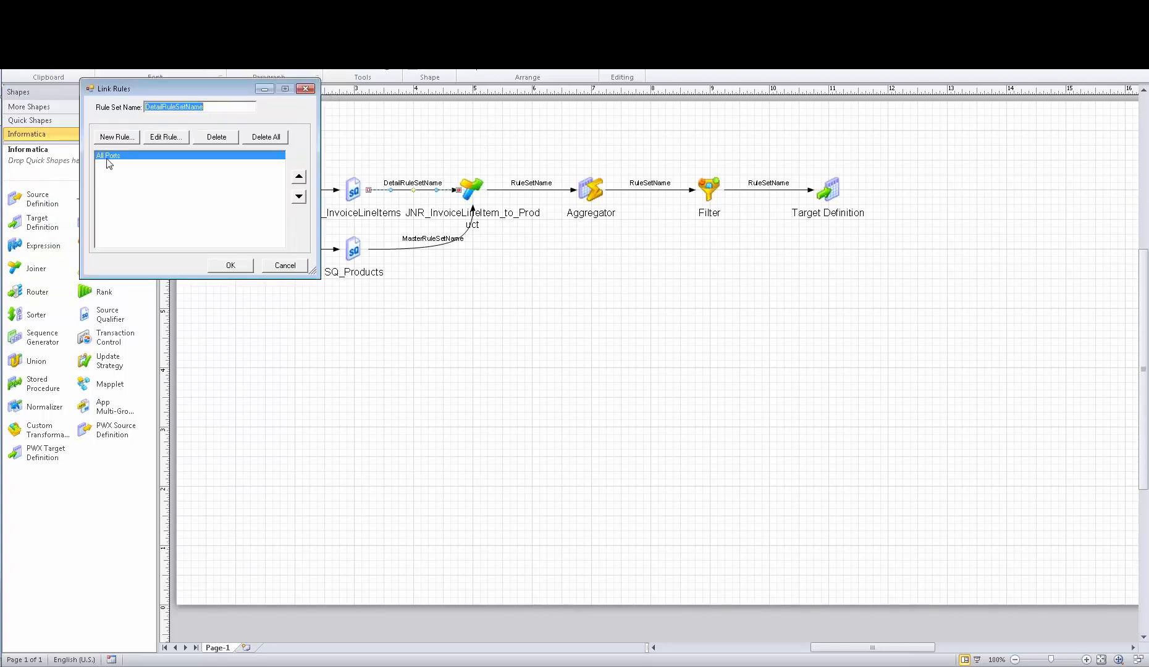
pyautogui.click(303, 266)
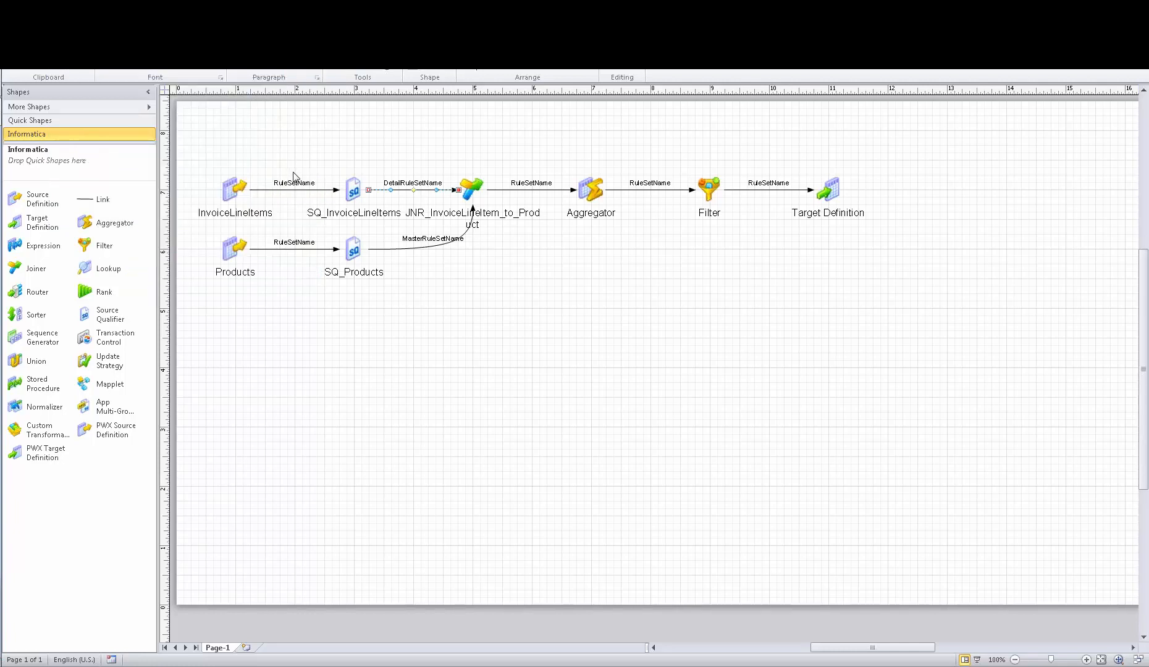
# Review the properties of the JNR_InvoiceLineItem_to_Product joiner, including its transformation name, cache directory and null ordering
pyautogui.doubleClick(471, 186)
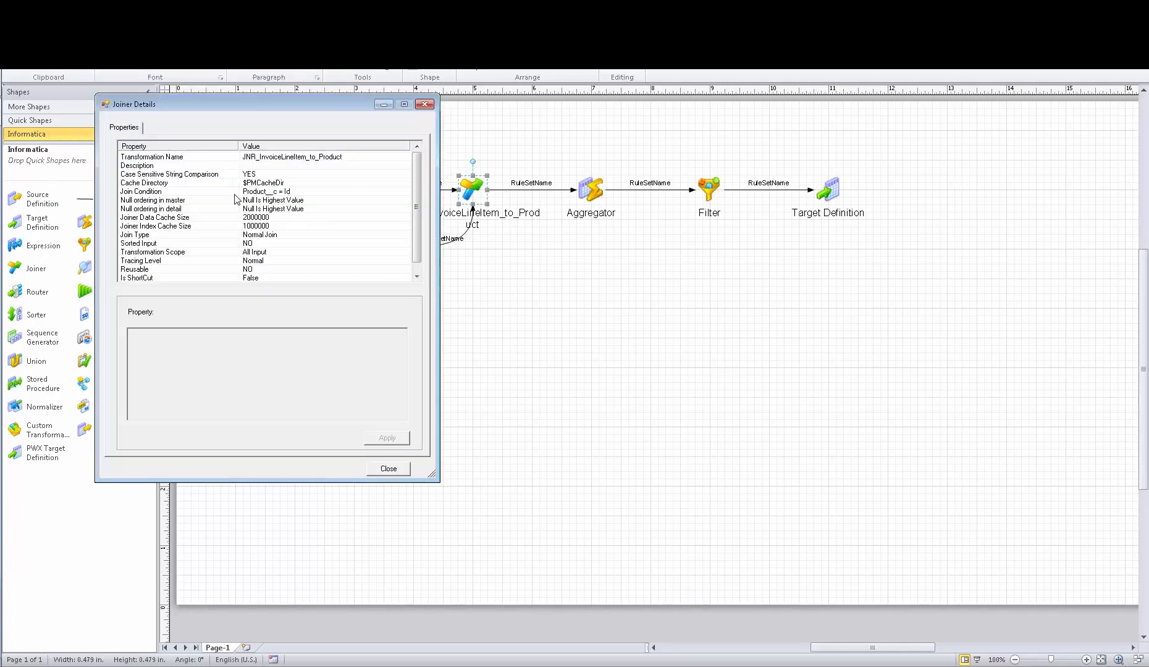
pyautogui.click(187, 183)
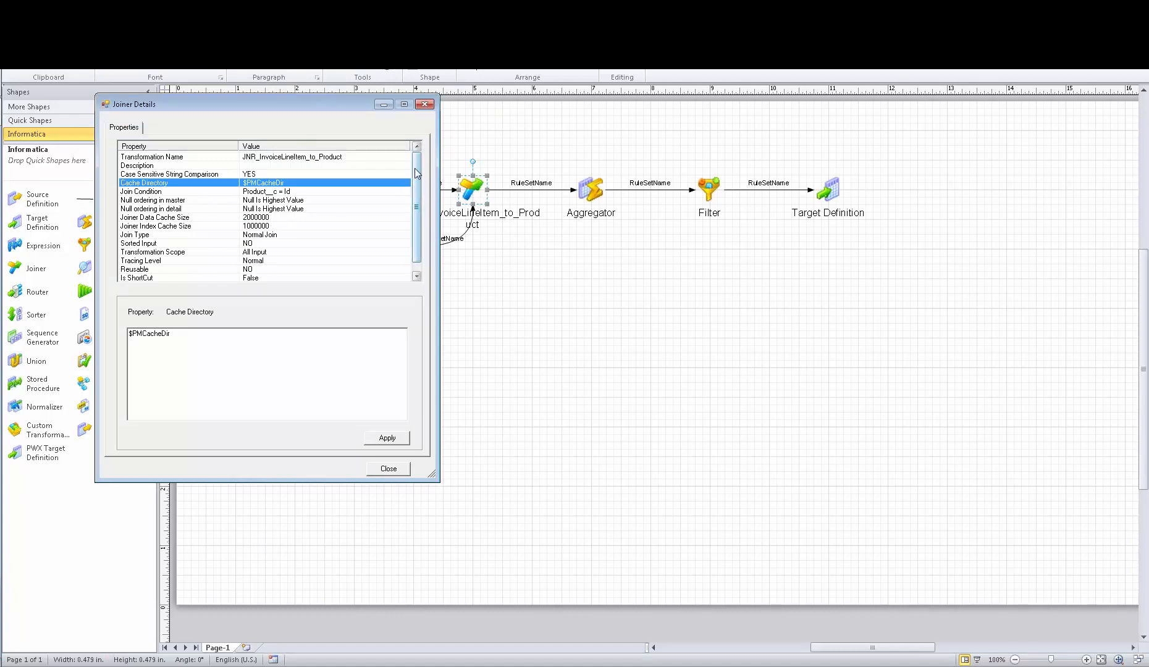
pyautogui.click(175, 159)
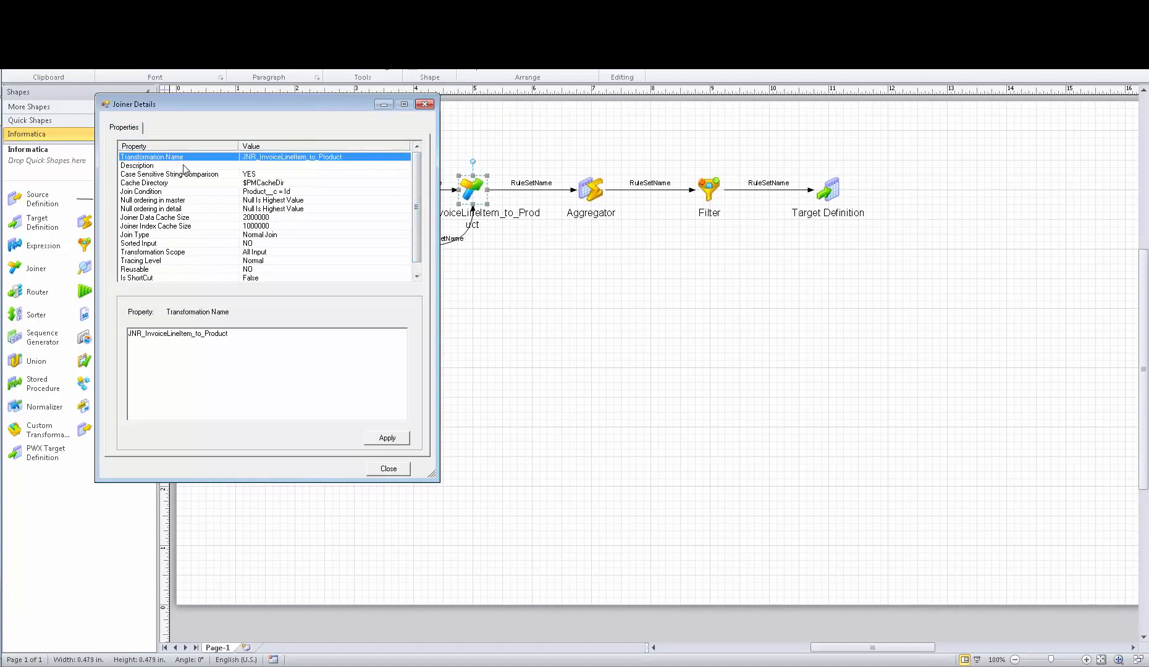
pyautogui.click(182, 166)
pyautogui.click(371, 159)
pyautogui.moveTo(415, 172); pyautogui.dragTo(415, 180)
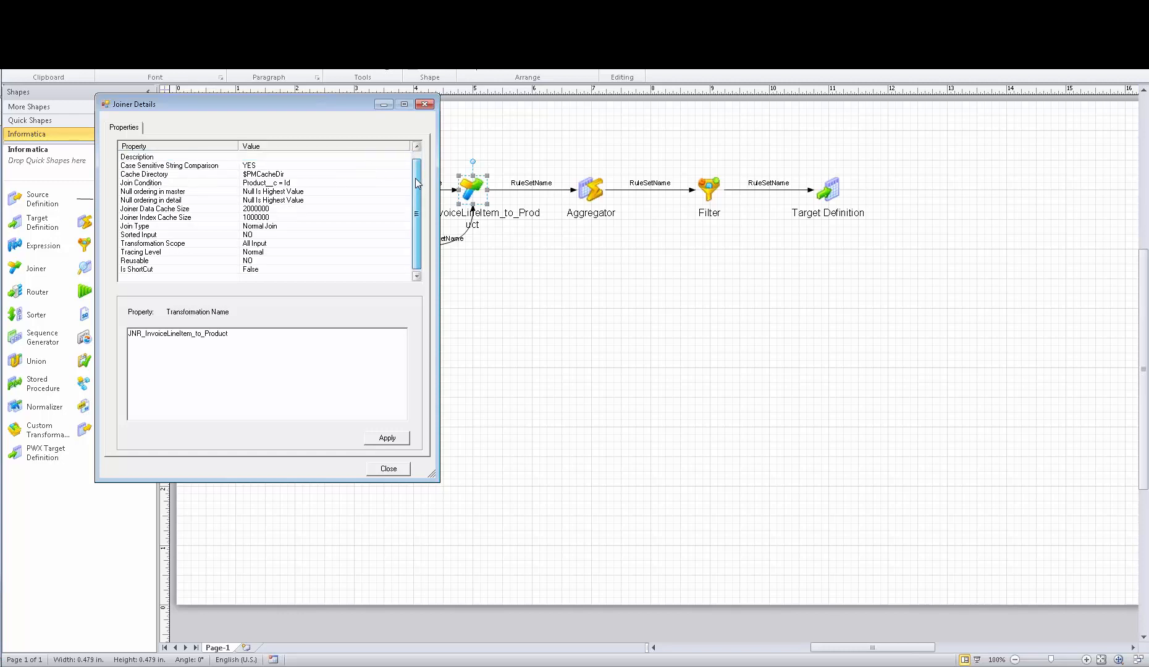
pyautogui.click(179, 192)
pyautogui.click(198, 217)
# Set the joiner's Join Type property to "Hey Yo", apply it and close the joiner details
pyautogui.click(281, 226)
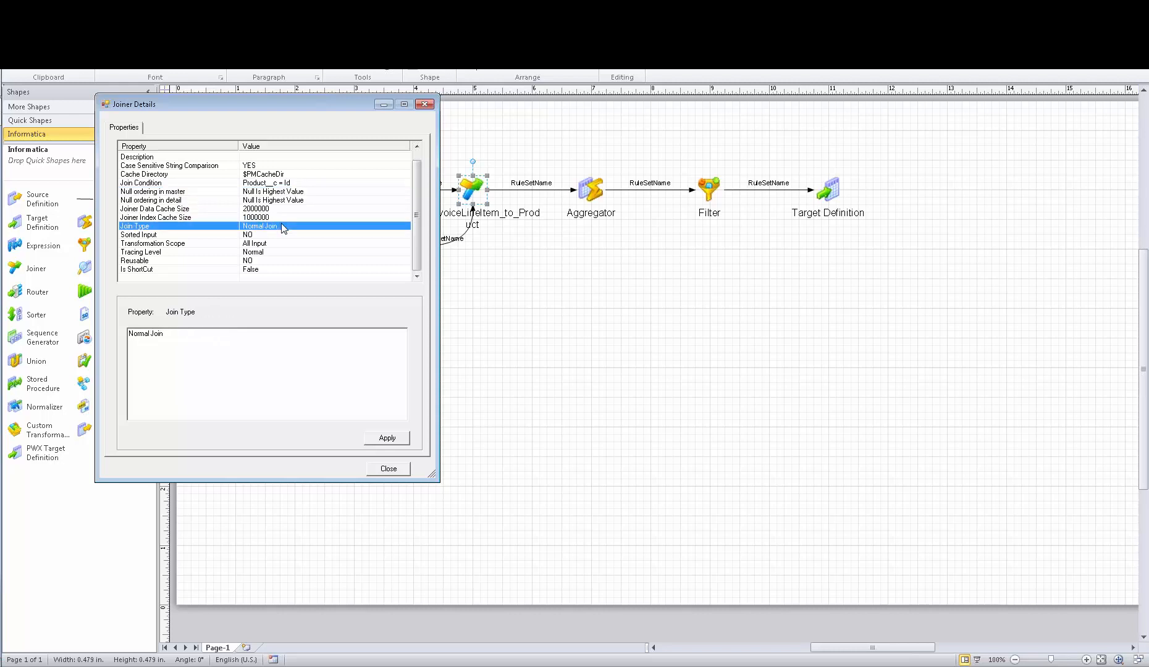
pyautogui.click(212, 333)
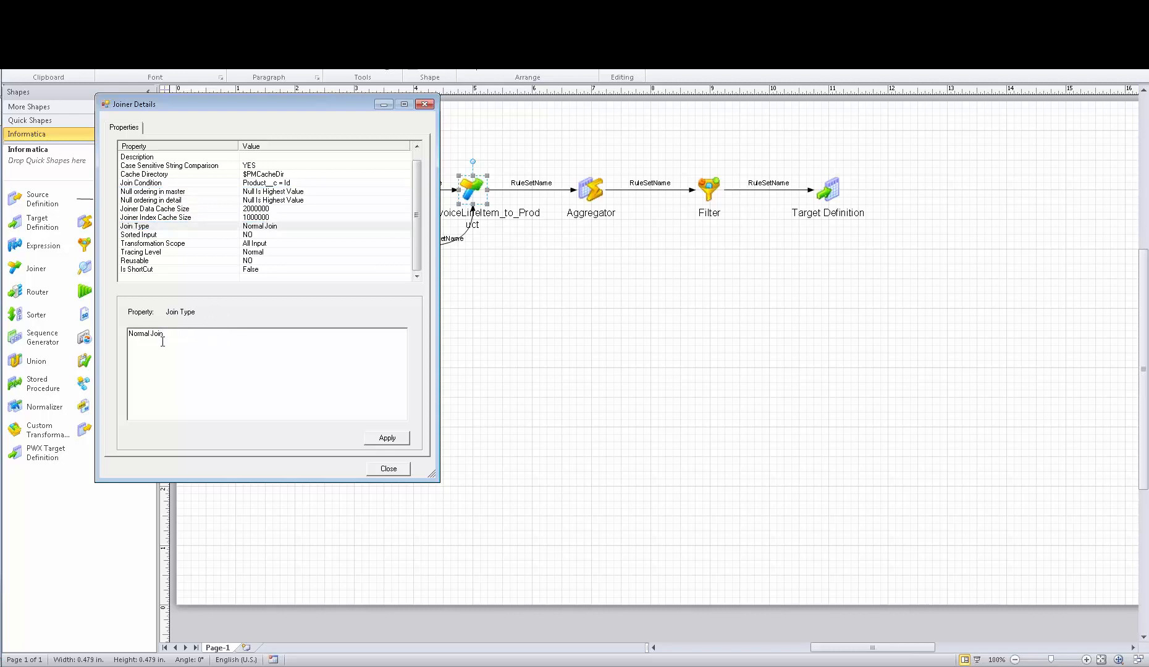
pyautogui.moveTo(162, 334); pyautogui.dragTo(104, 344)
pyautogui.write('Hey y')
pyautogui.click(406, 439)
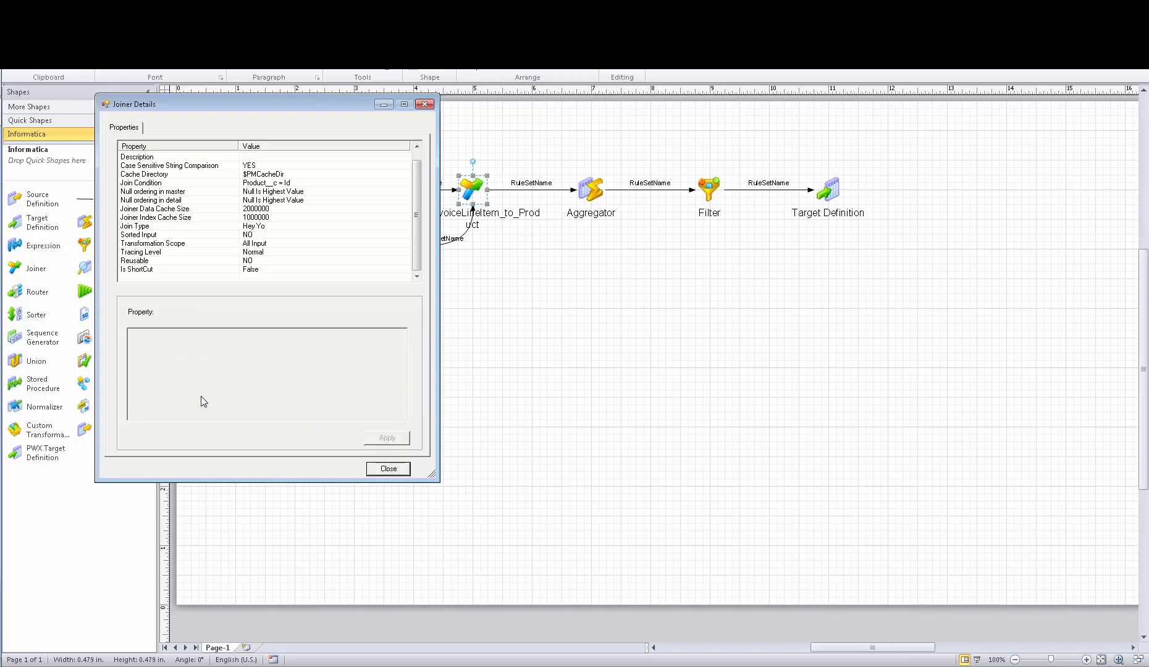
pyautogui.click(388, 468)
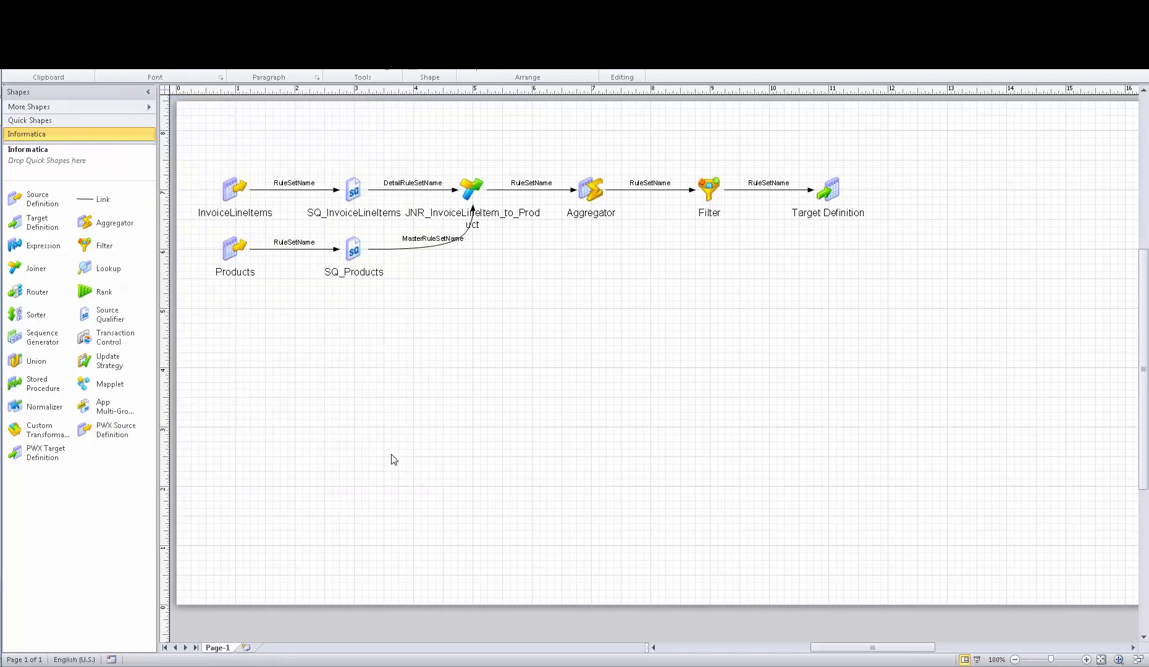
# Validate the mapping template and dismiss the validation message
pyautogui.click(256, 21)
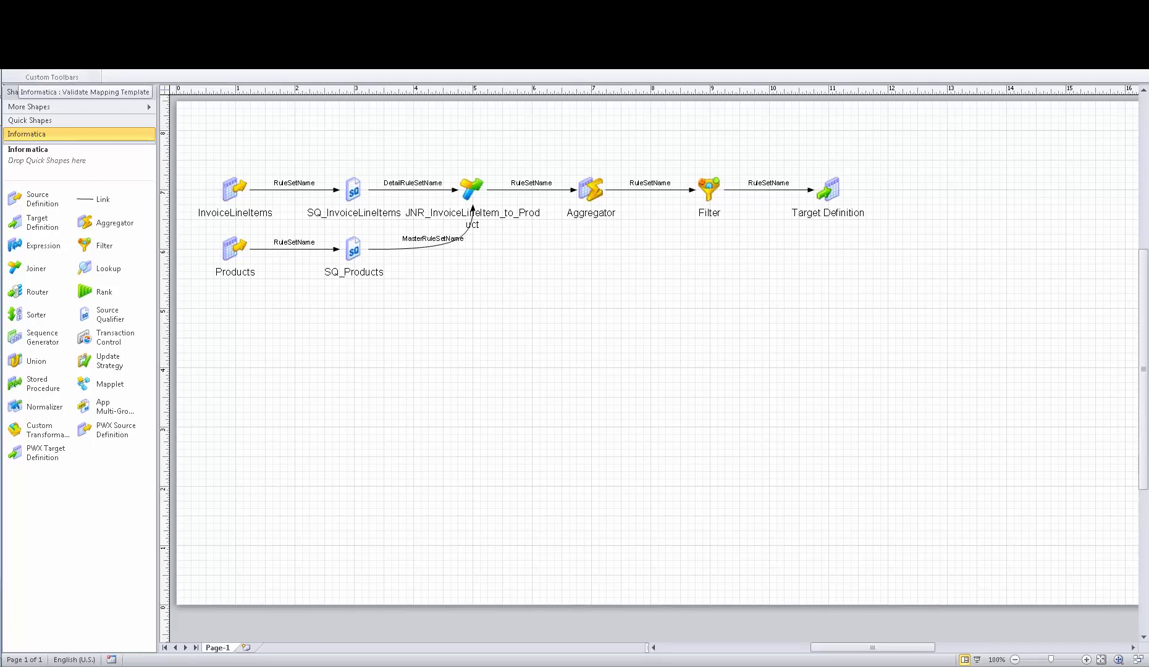
pyautogui.click(94, 72)
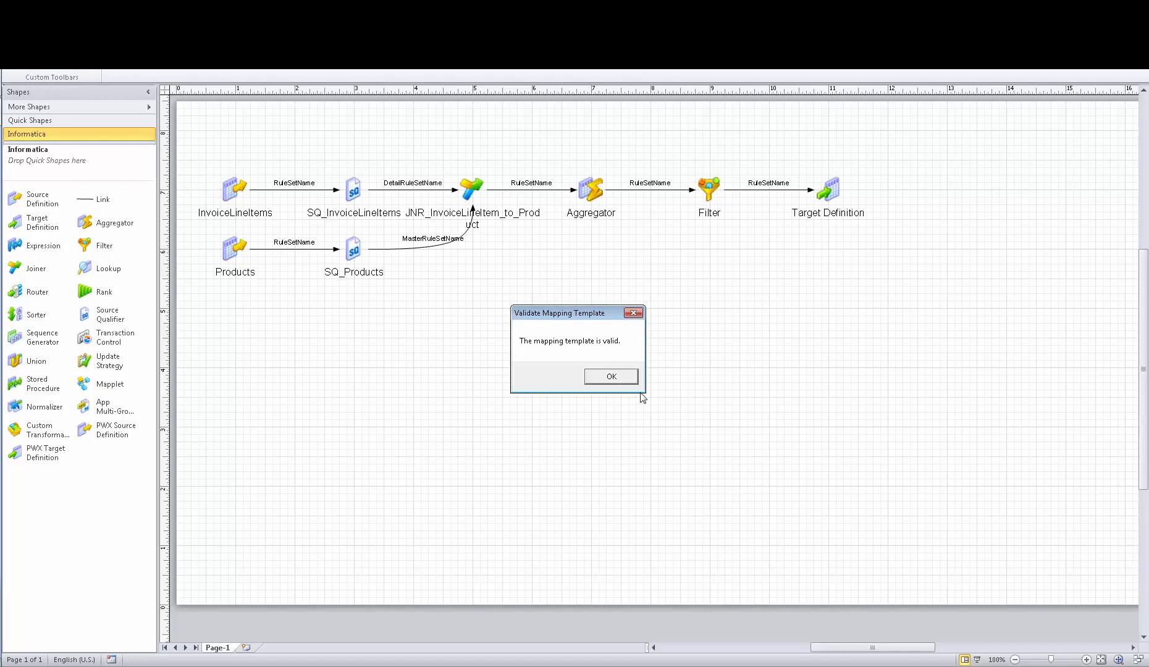
pyautogui.click(612, 377)
# Set the Join Type of the JNR_InvoiceLineItem_to_Product joiner to "Normal Join", apply it and close its details
pyautogui.doubleClick(472, 188)
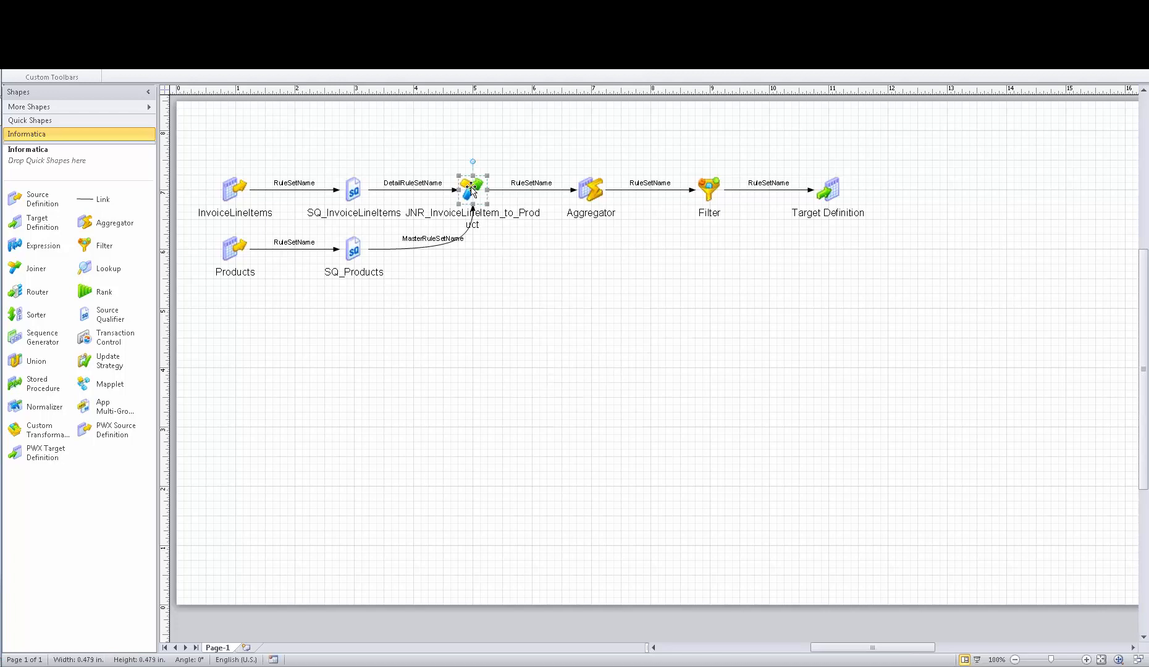
pyautogui.click(316, 250)
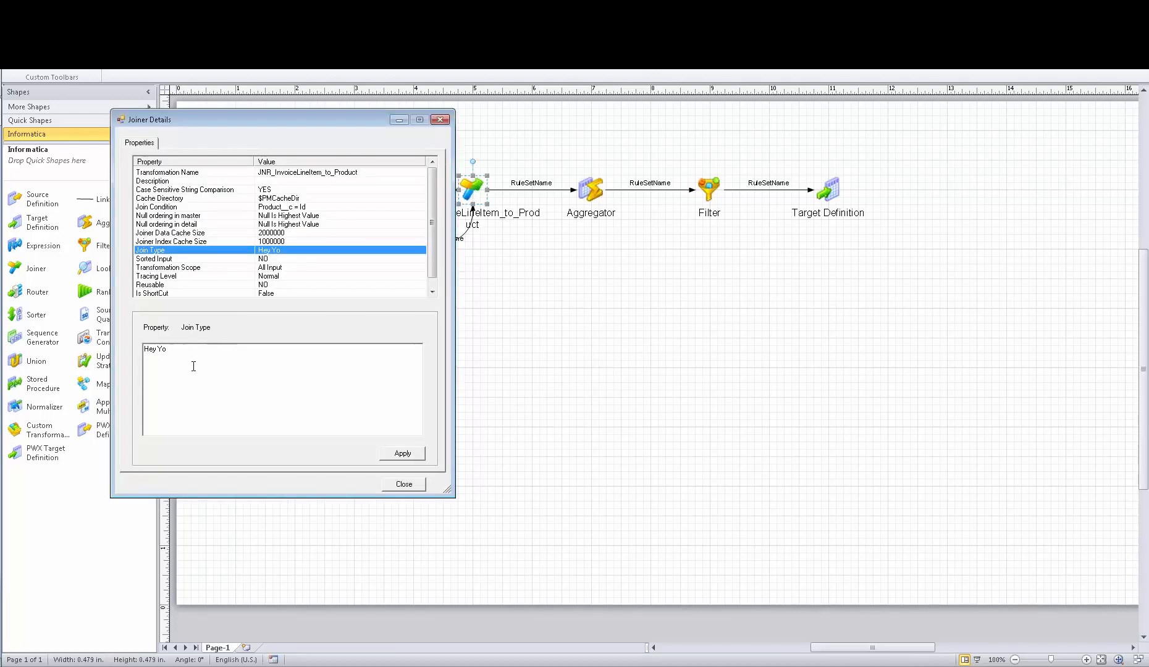
pyautogui.moveTo(195, 361); pyautogui.dragTo(71, 369)
pyautogui.write('N')
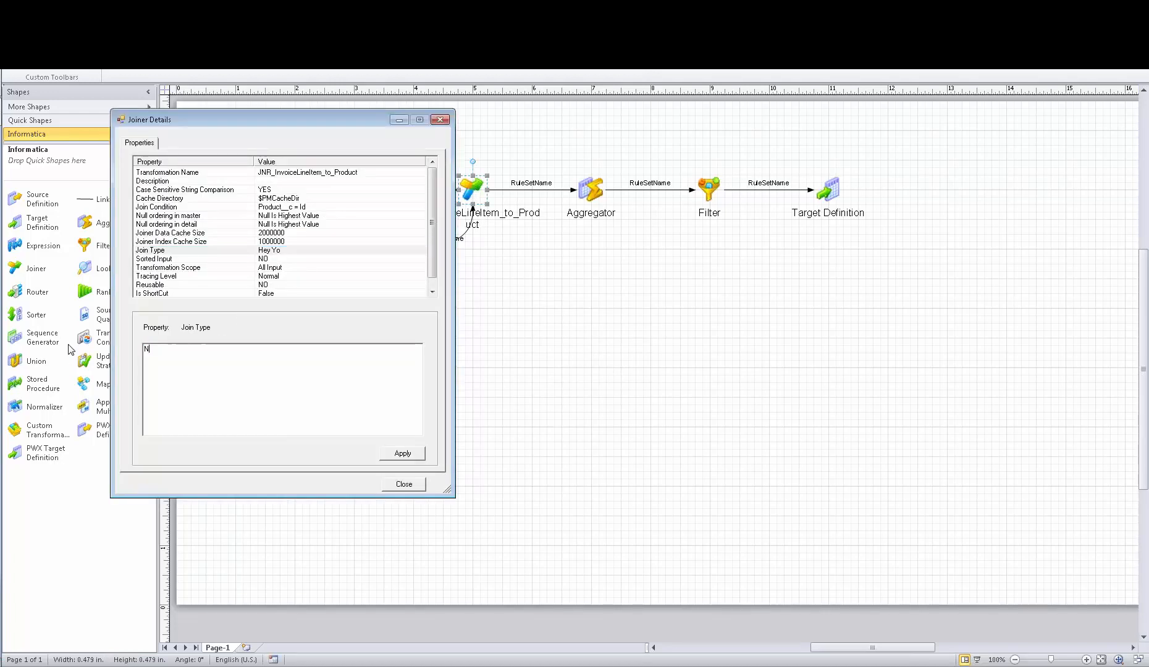
pyautogui.write('ormal Join')
pyautogui.rightClick(415, 435)
pyautogui.click(402, 452)
pyautogui.click(402, 453)
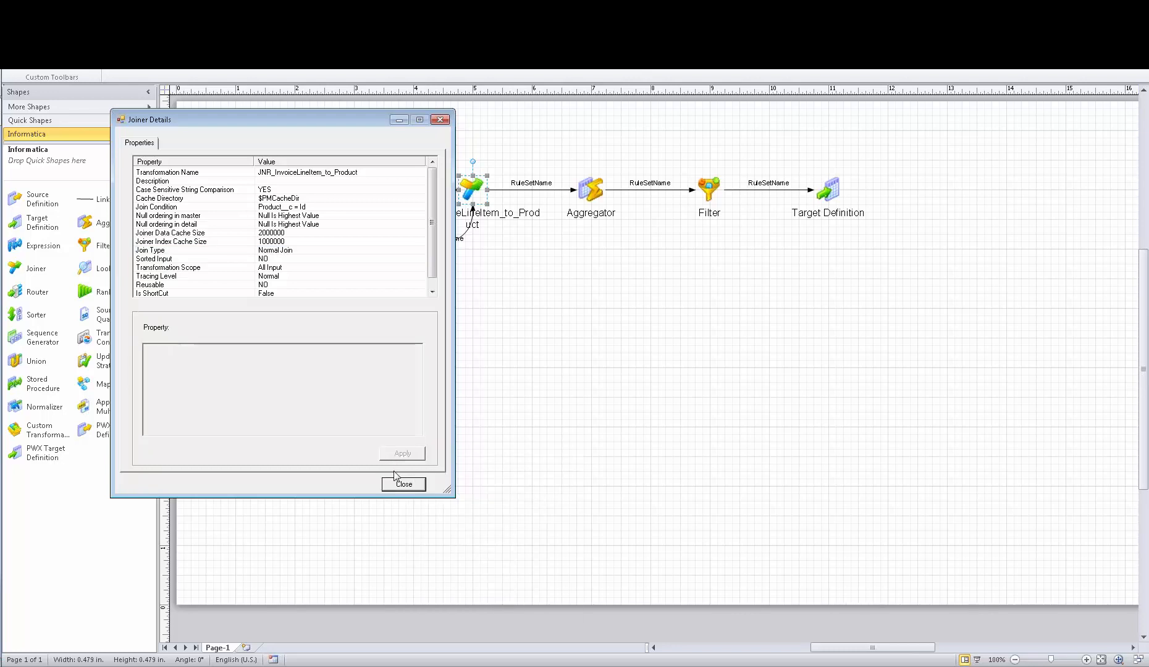
pyautogui.click(404, 483)
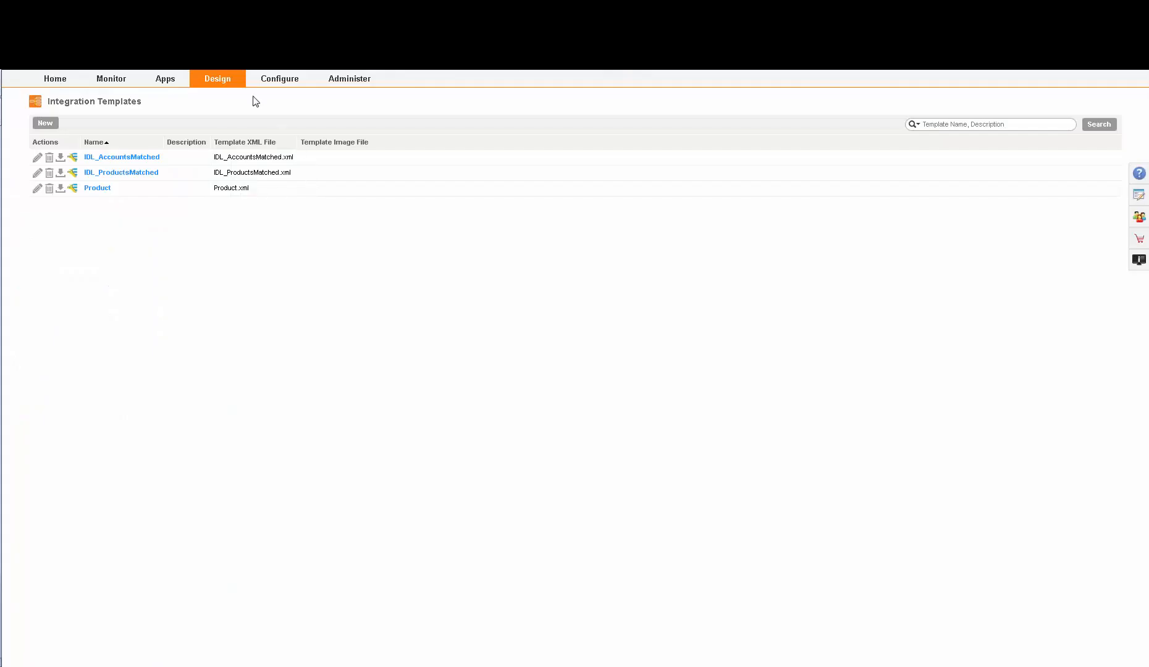
# In Informatica Cloud, view the form for a new integration template, and cancel without creating one
pyautogui.moveTo(222, 86)
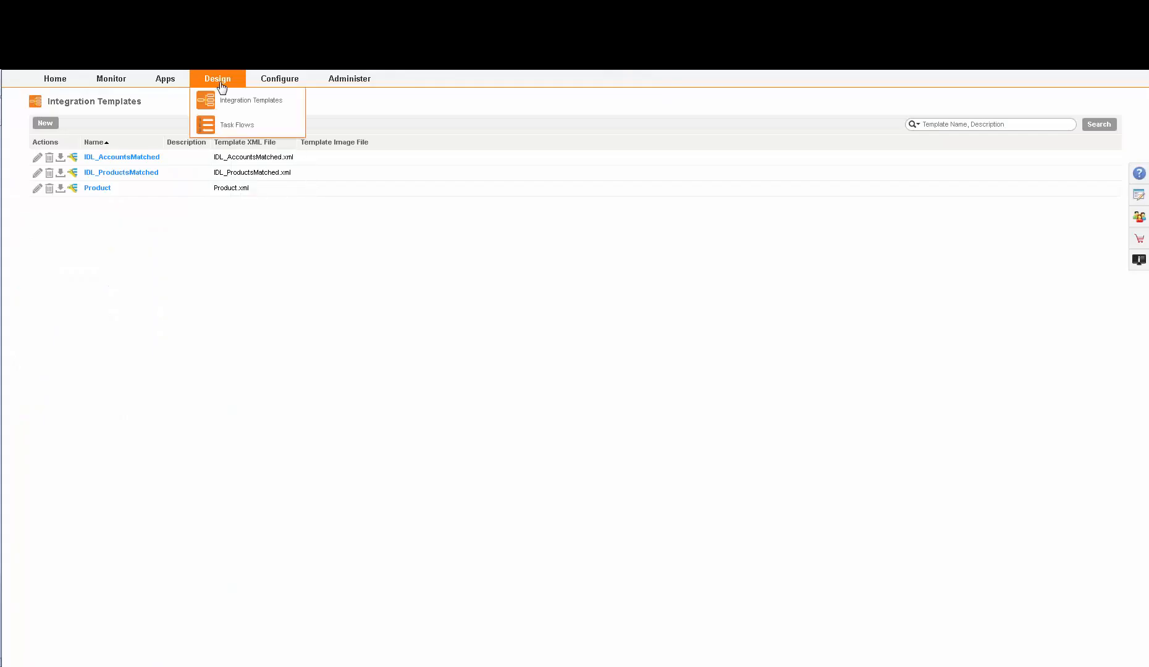
pyautogui.click(44, 126)
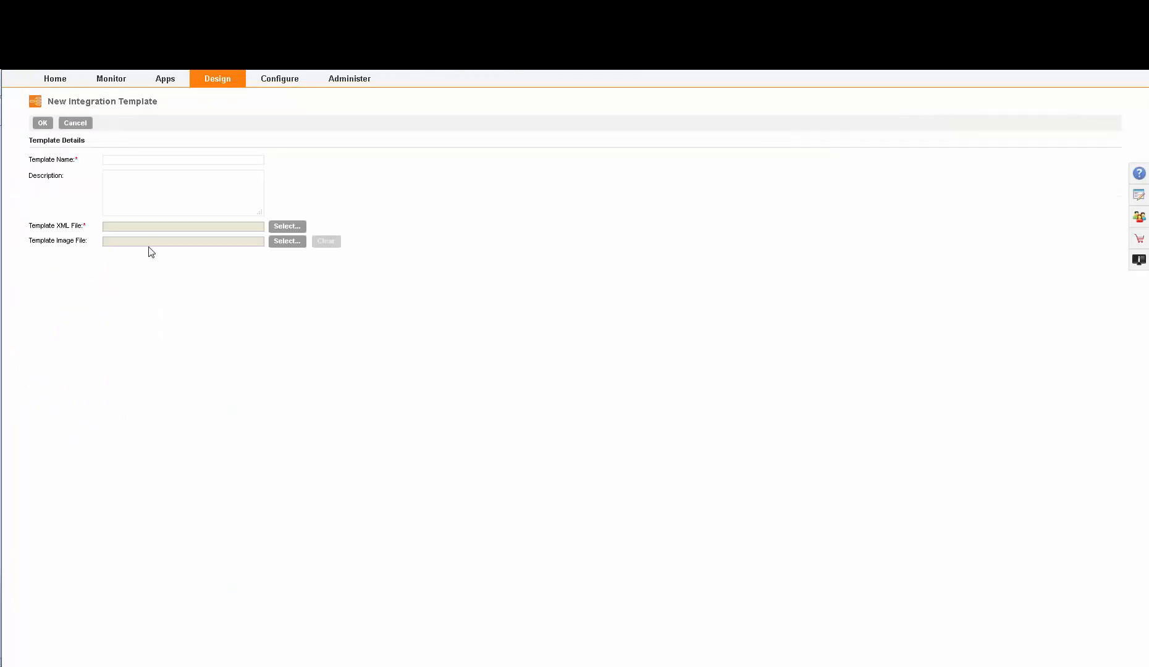
pyautogui.click(77, 124)
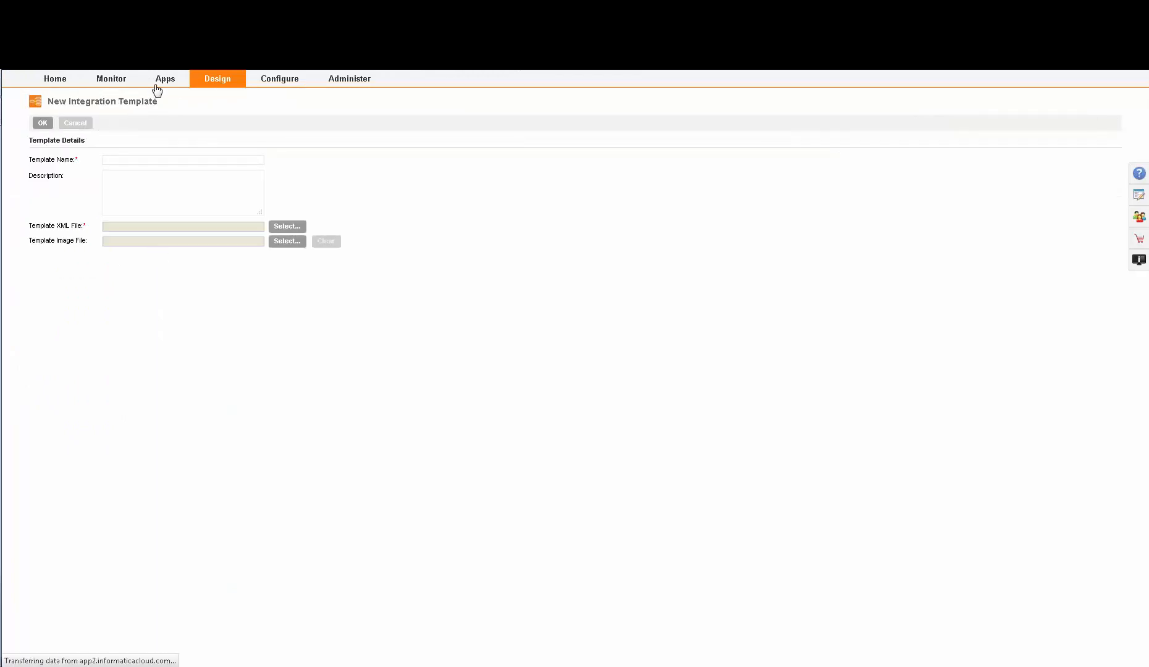
# Start a new mapping configuration task and review the available runtime environments and integration templates, without selecting any
pyautogui.moveTo(162, 86)
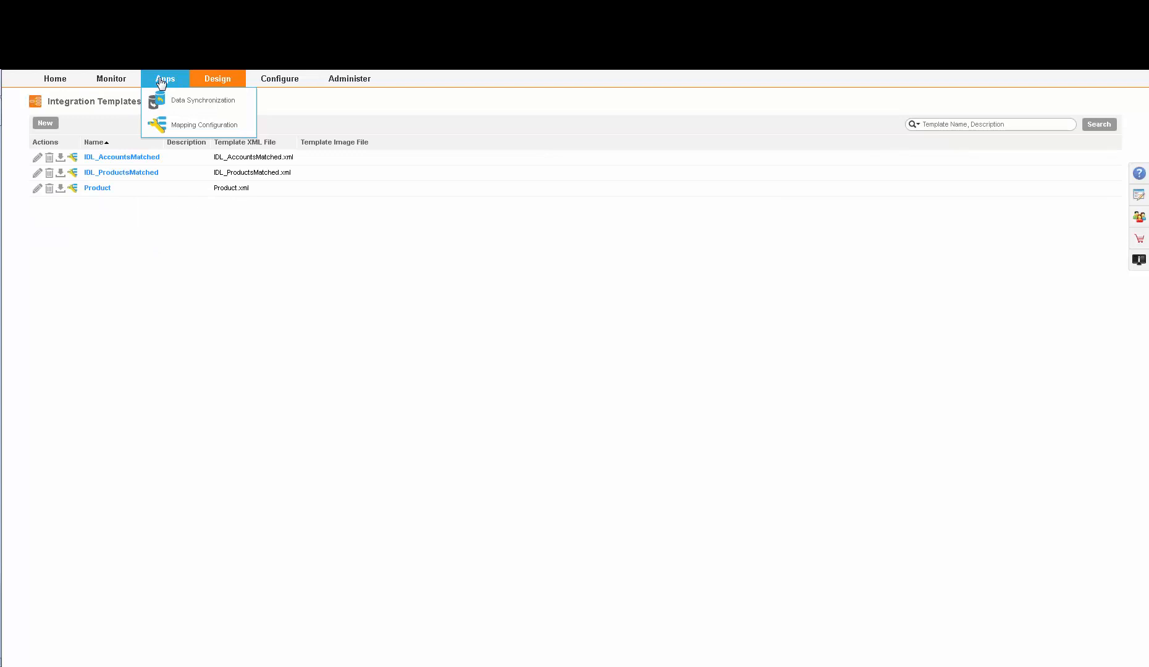
pyautogui.click(191, 133)
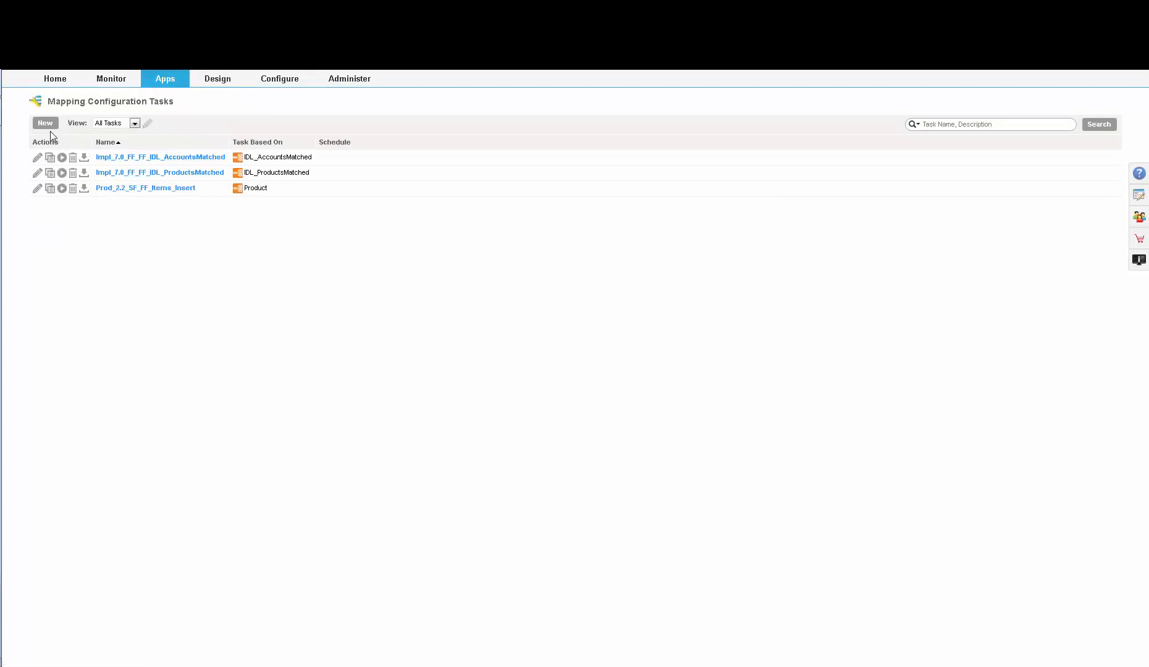
pyautogui.click(46, 124)
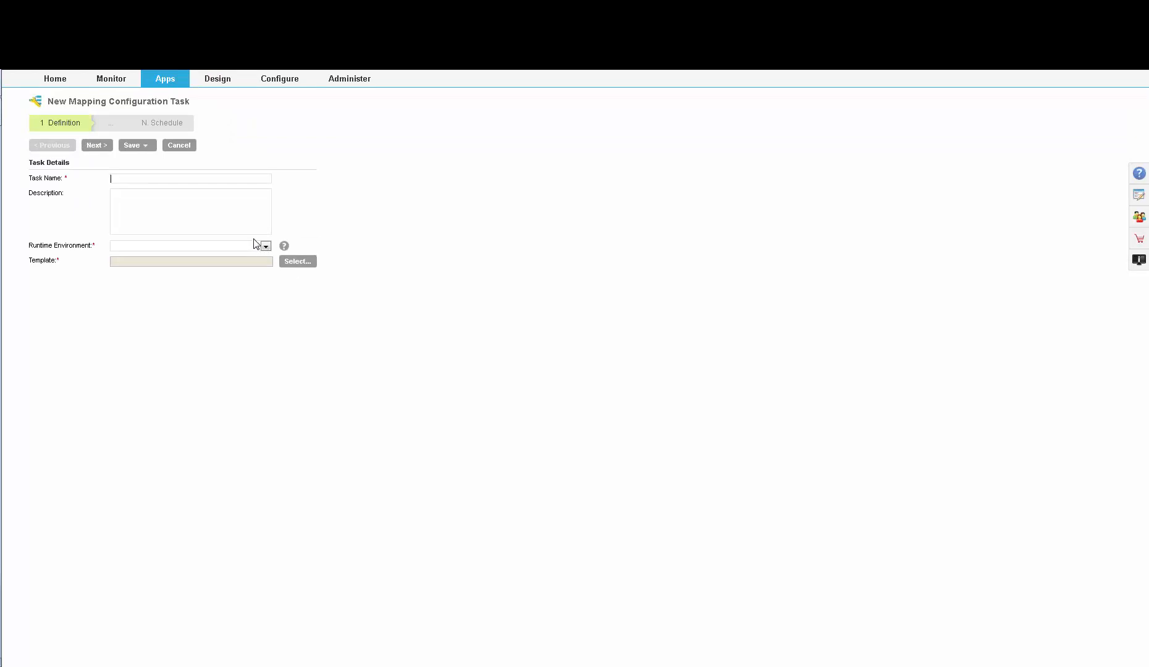
pyautogui.click(265, 246)
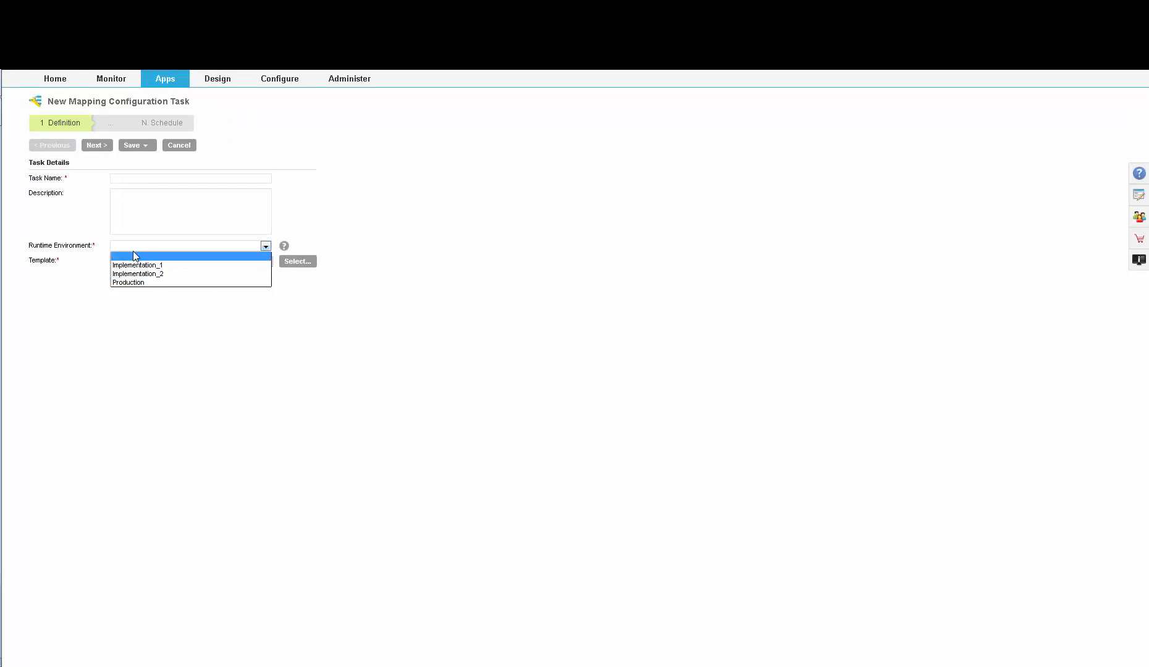
pyautogui.click(192, 327)
pyautogui.click(294, 260)
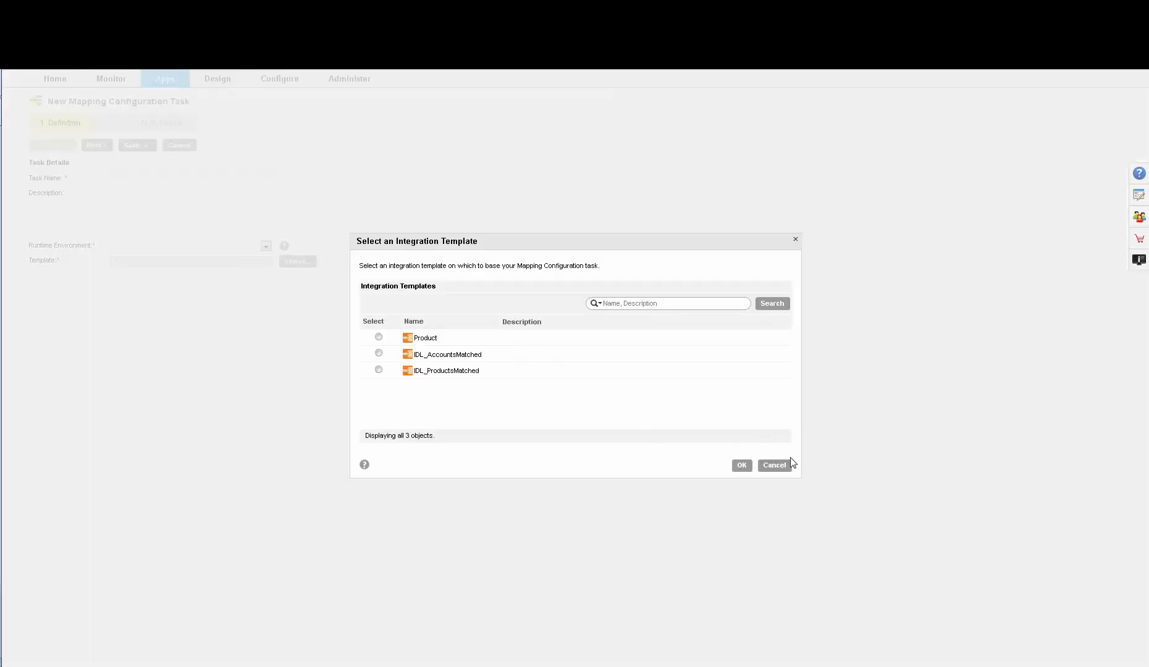
pyautogui.click(775, 465)
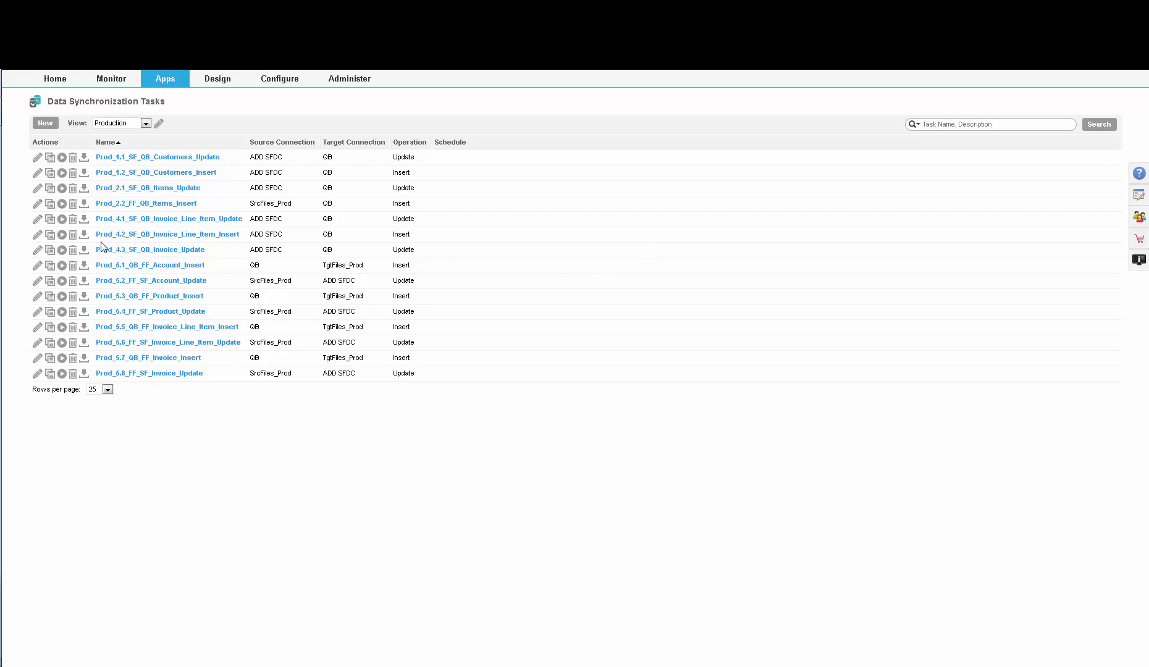
# Inspect the CustomerId field expression in the field mapping of Prod_4.2_SF_QB_Invoice_Line_Item_Insert, and cancel without changes
pyautogui.click(36, 239)
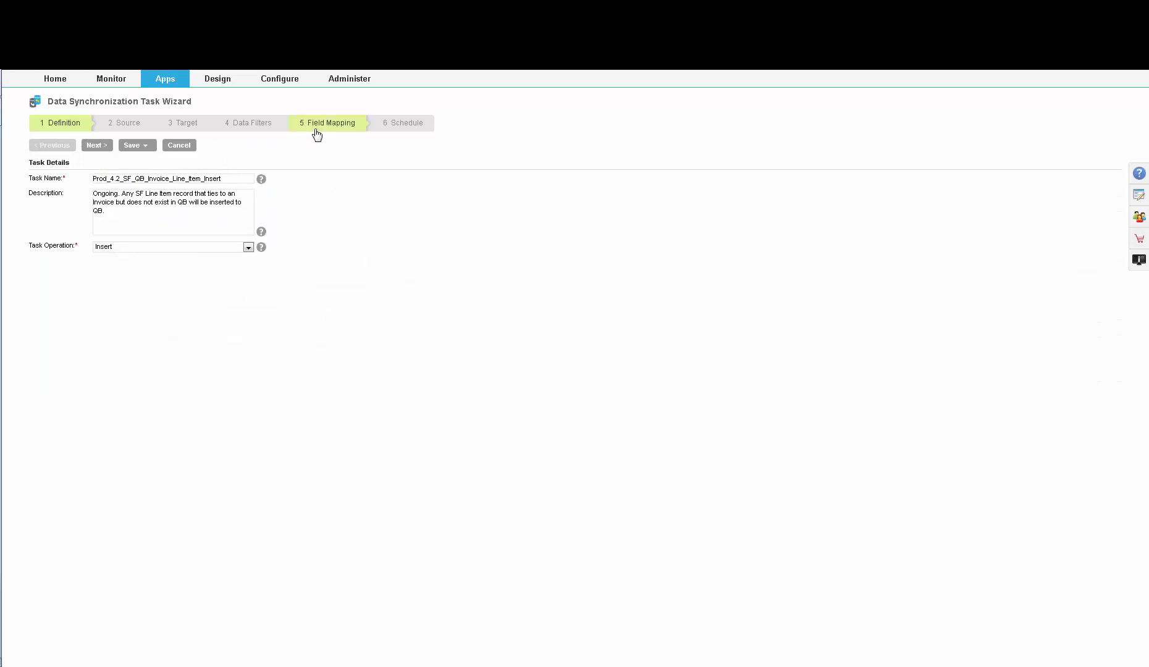
pyautogui.click(317, 124)
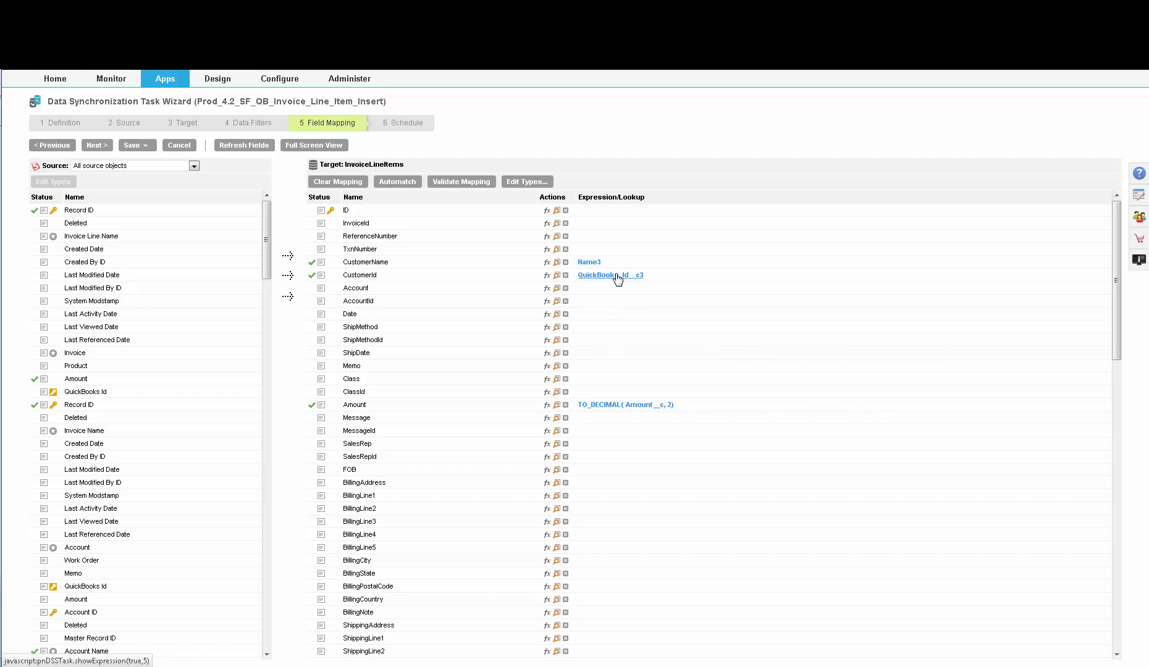
pyautogui.click(335, 279)
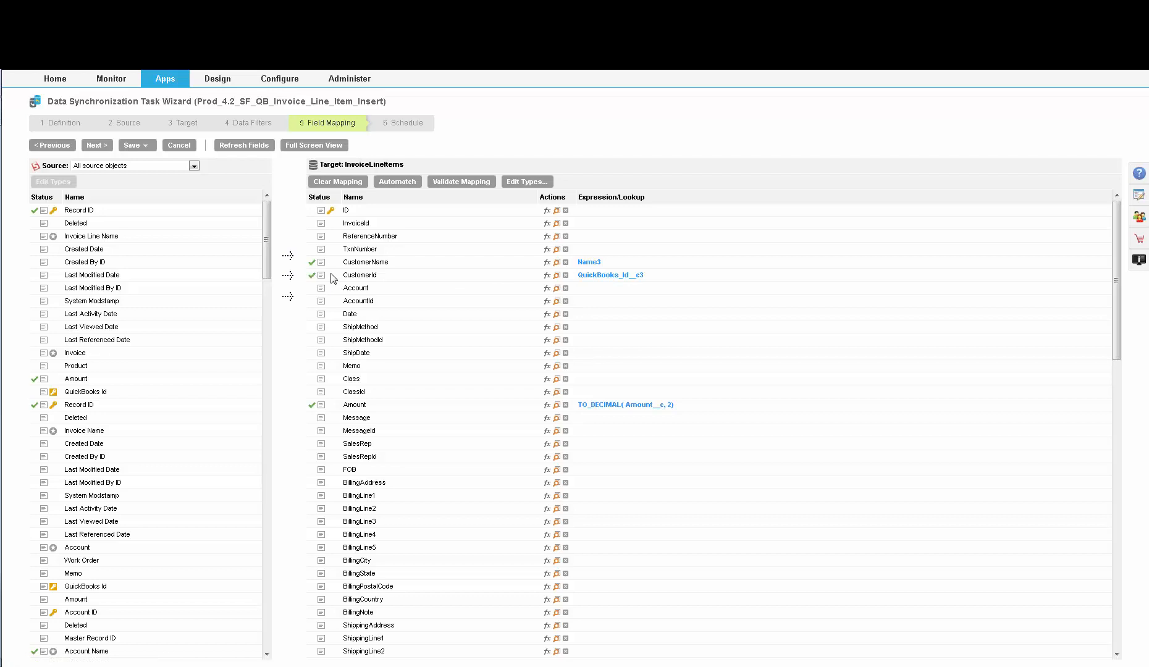
pyautogui.click(601, 276)
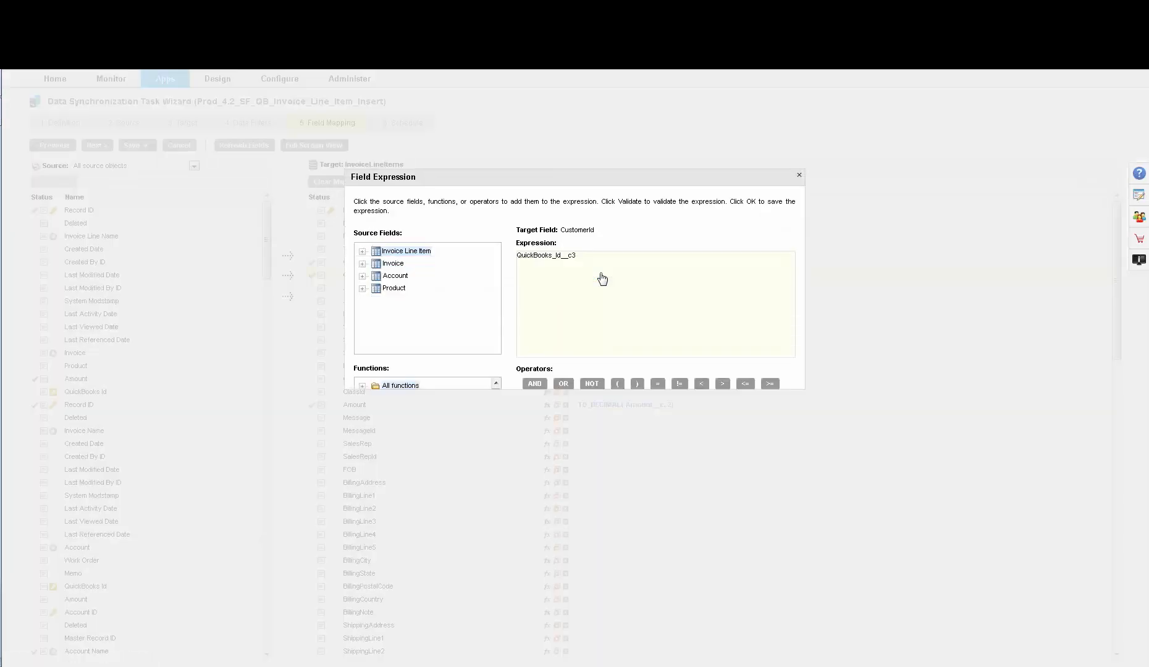
pyautogui.click(581, 266)
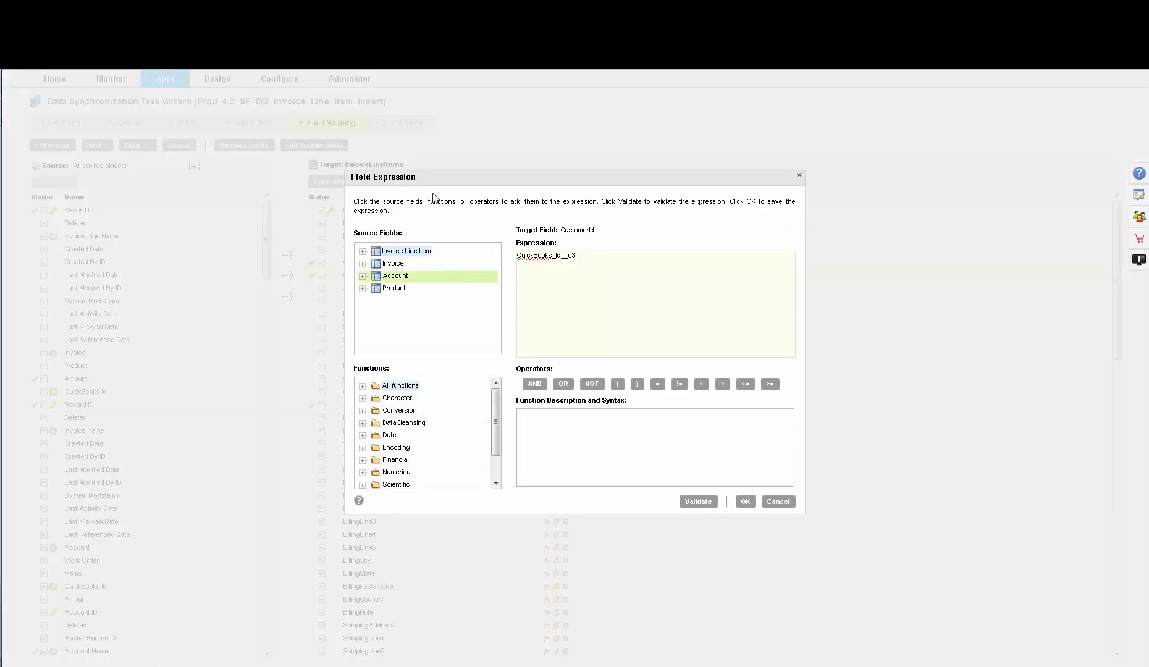
pyautogui.click(779, 502)
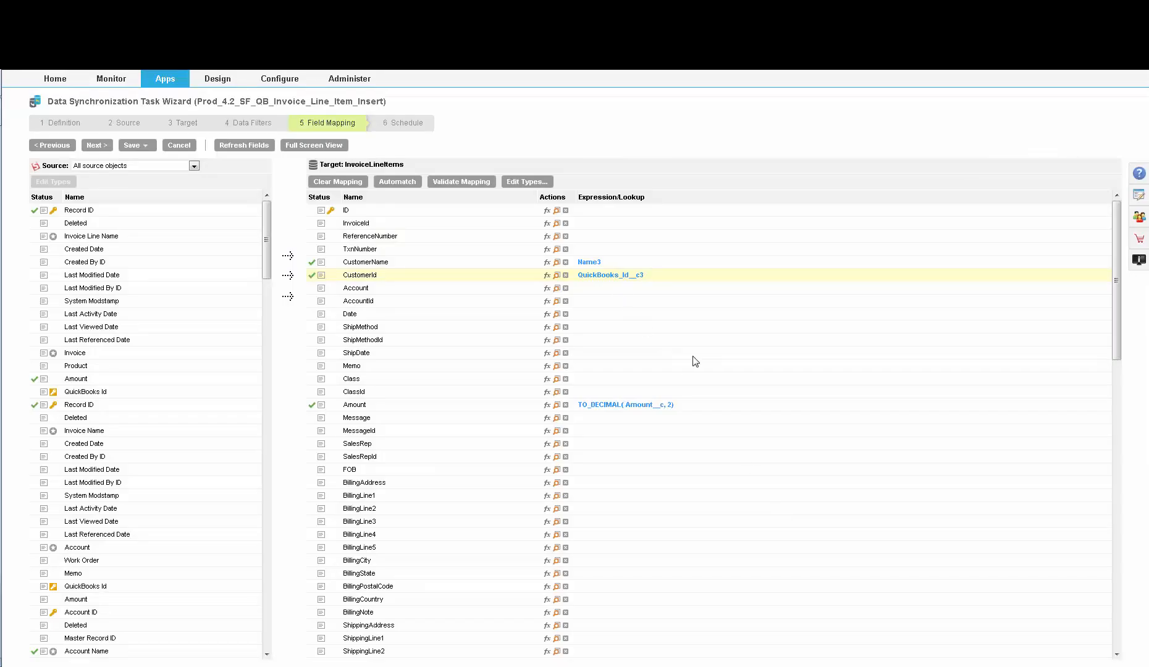
# Open the field expression of the ItemAmount target field and browse the available Date functions
pyautogui.scroll(-20, 670, 331)
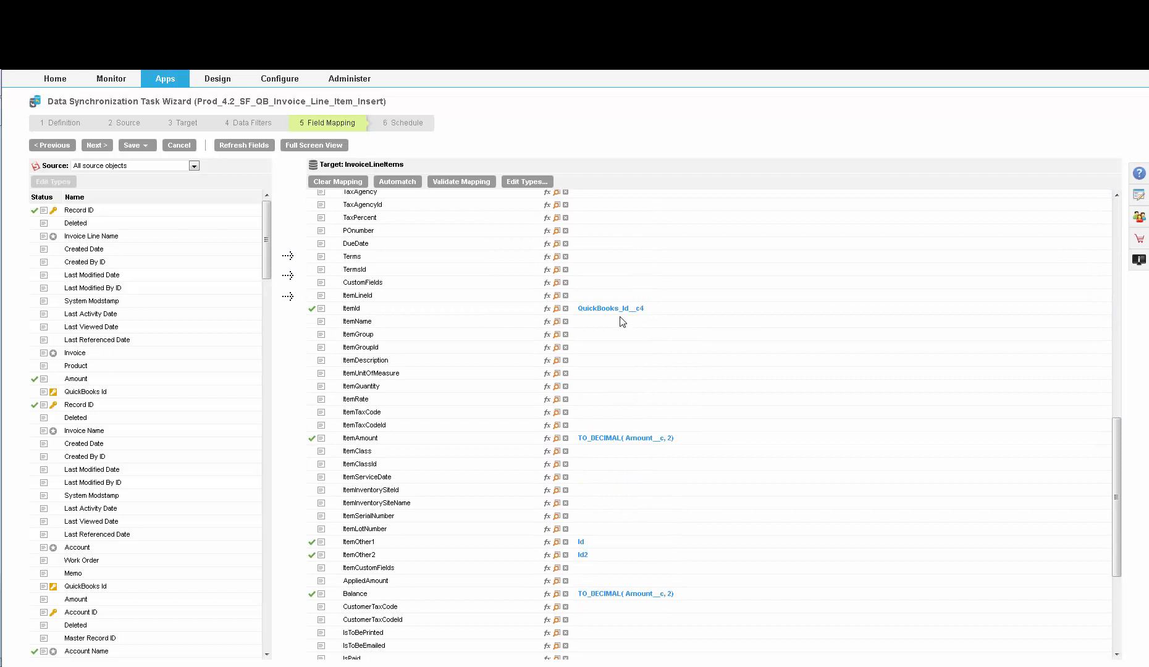
pyautogui.click(630, 439)
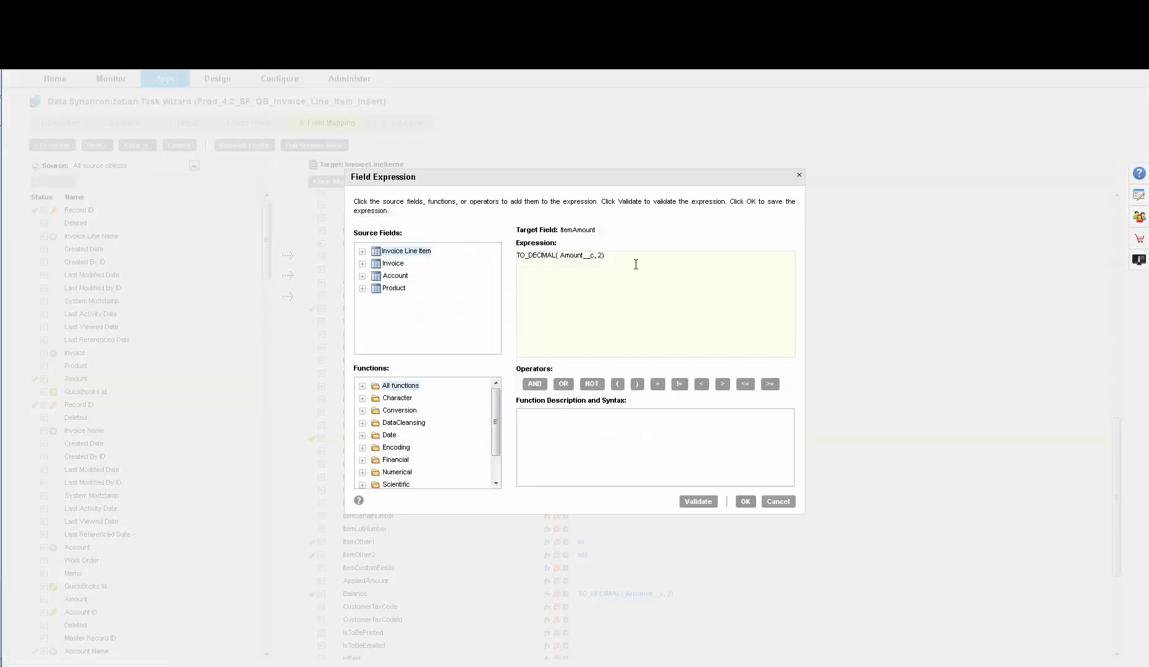
pyautogui.click(362, 386)
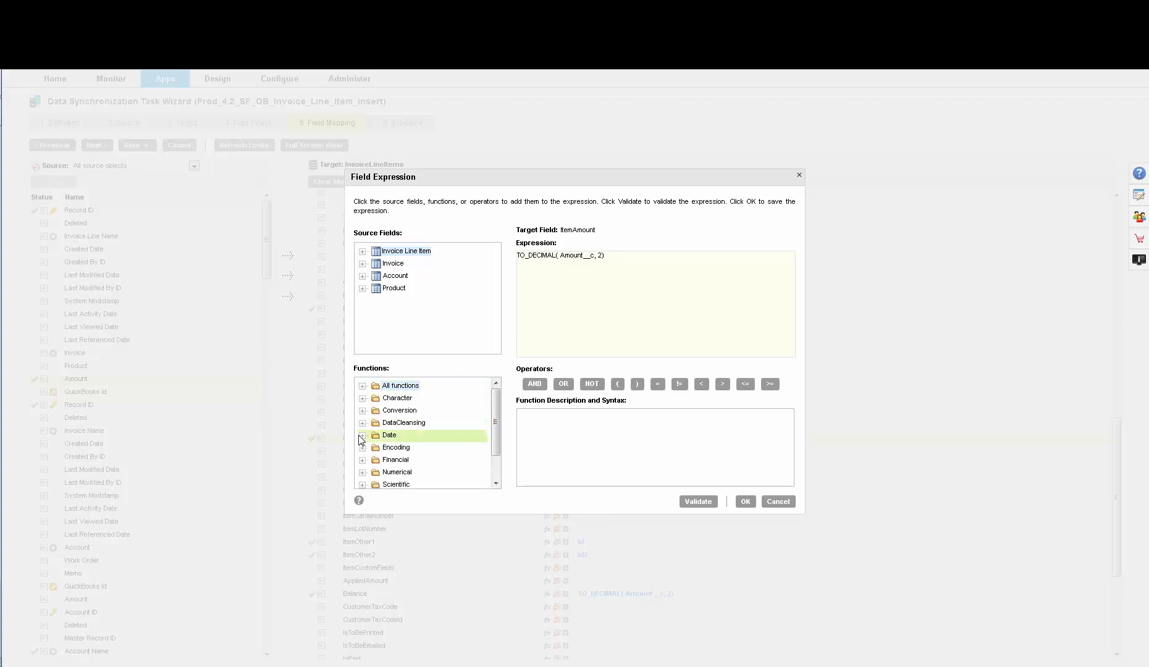
pyautogui.click(363, 435)
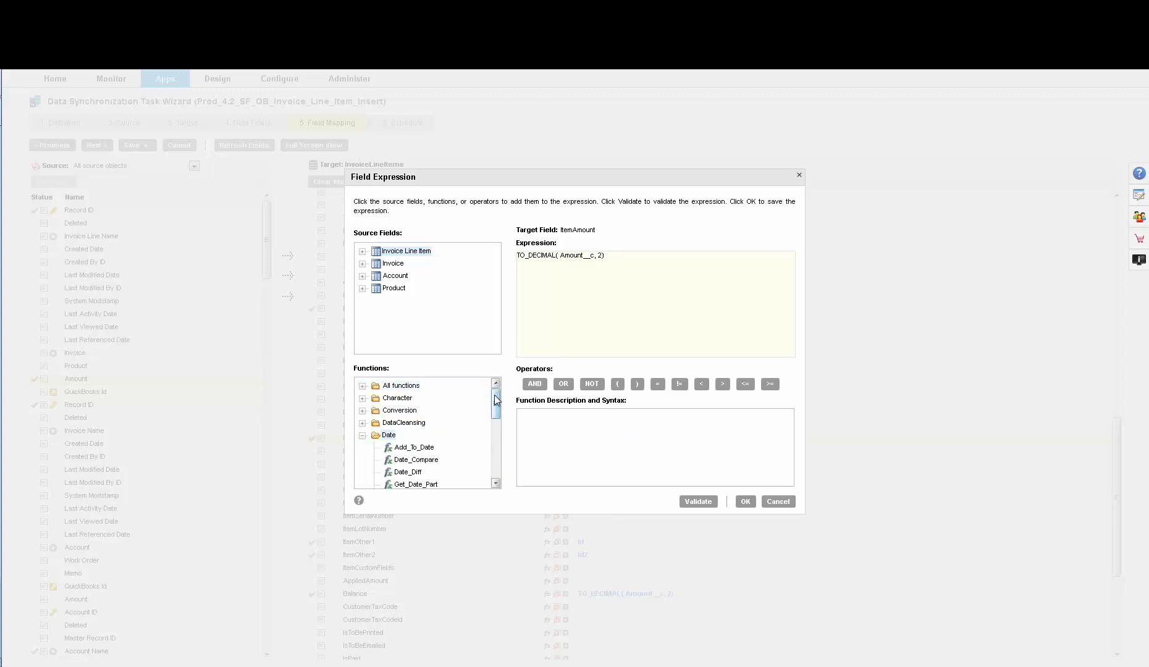
pyautogui.moveTo(496, 403); pyautogui.dragTo(498, 439)
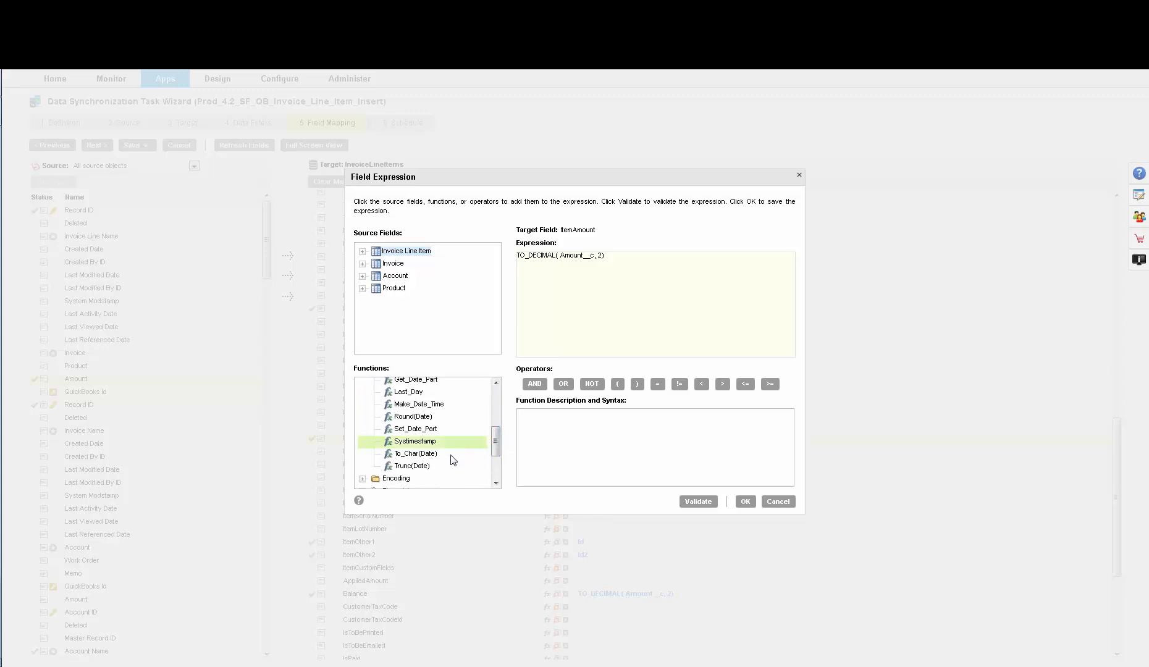
# Try adding a To_Char(Date) function on dateFiled to the ItemAmount expression, with formats YYYY-MM-DD and HH24:MI:SS, and cancel the expression
pyautogui.click(420, 454)
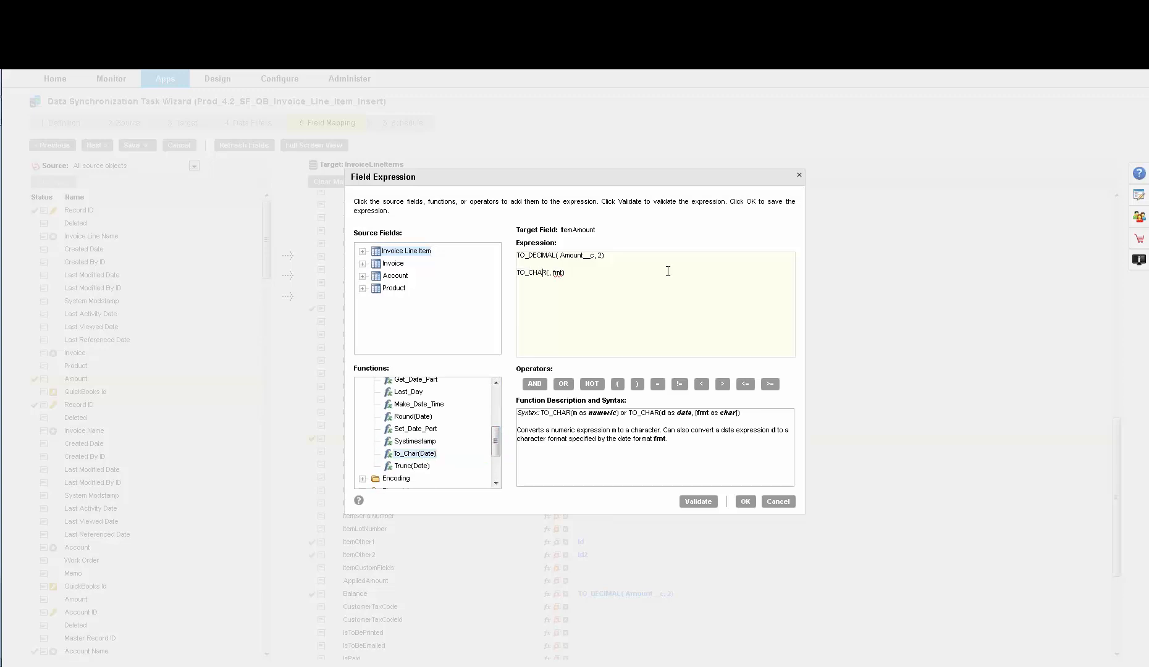
pyautogui.write('dateFiled')
pyautogui.press('Right')
pyautogui.press('Right')
pyautogui.write("'YYYY-MM-DD'")
pyautogui.press('Home')
pyautogui.press('Delete')
pyautogui.press('Delete')
pyautogui.press('Delete')
pyautogui.write('HH24:MI:SS')
pyautogui.click(779, 501)
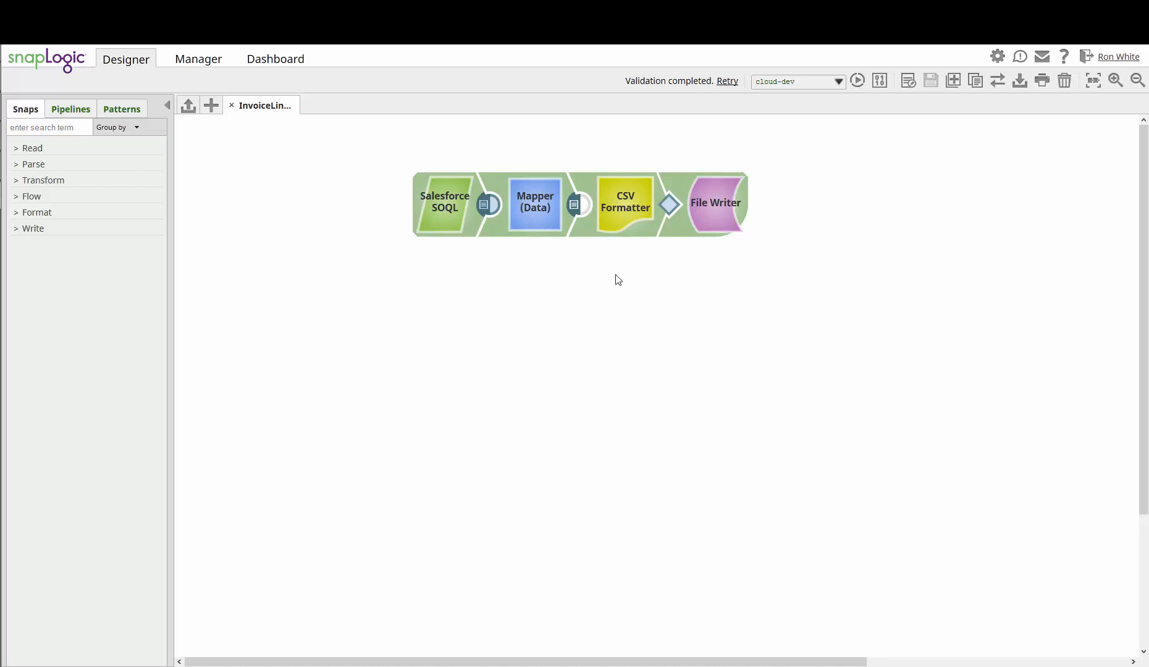
# In SnapLogic Designer, review the Salesforce SOQL snap's query, close its settings, and preview the Mapper (Data) output
pyautogui.click(437, 212)
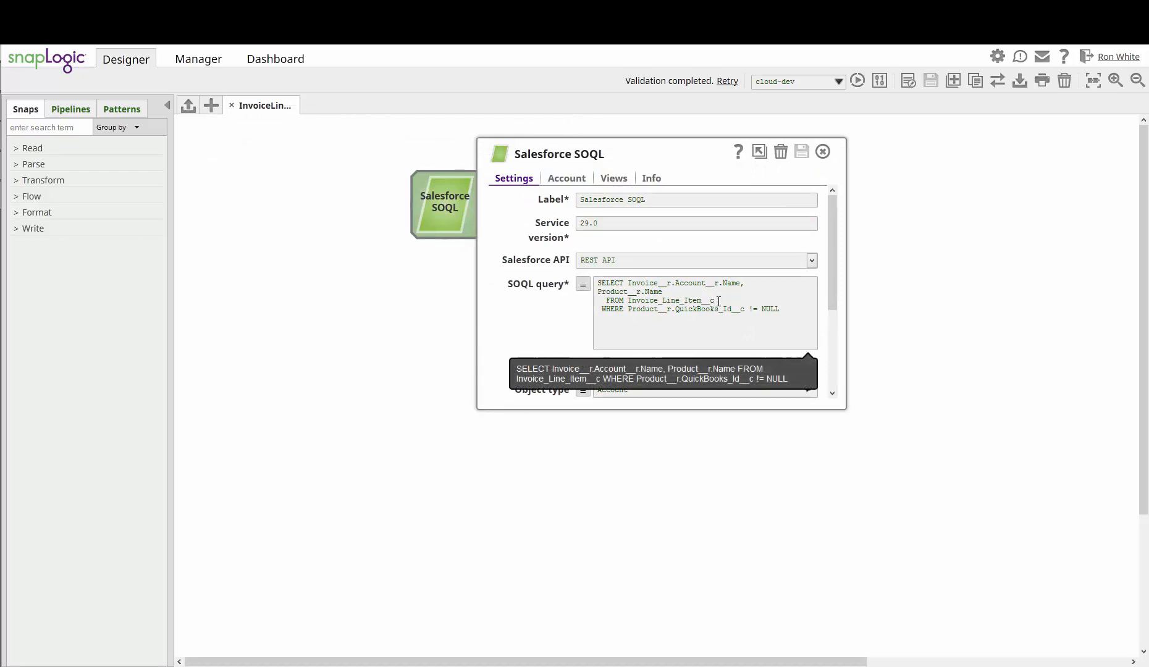
pyautogui.moveTo(713, 302); pyautogui.dragTo(612, 313)
pyautogui.click(638, 286)
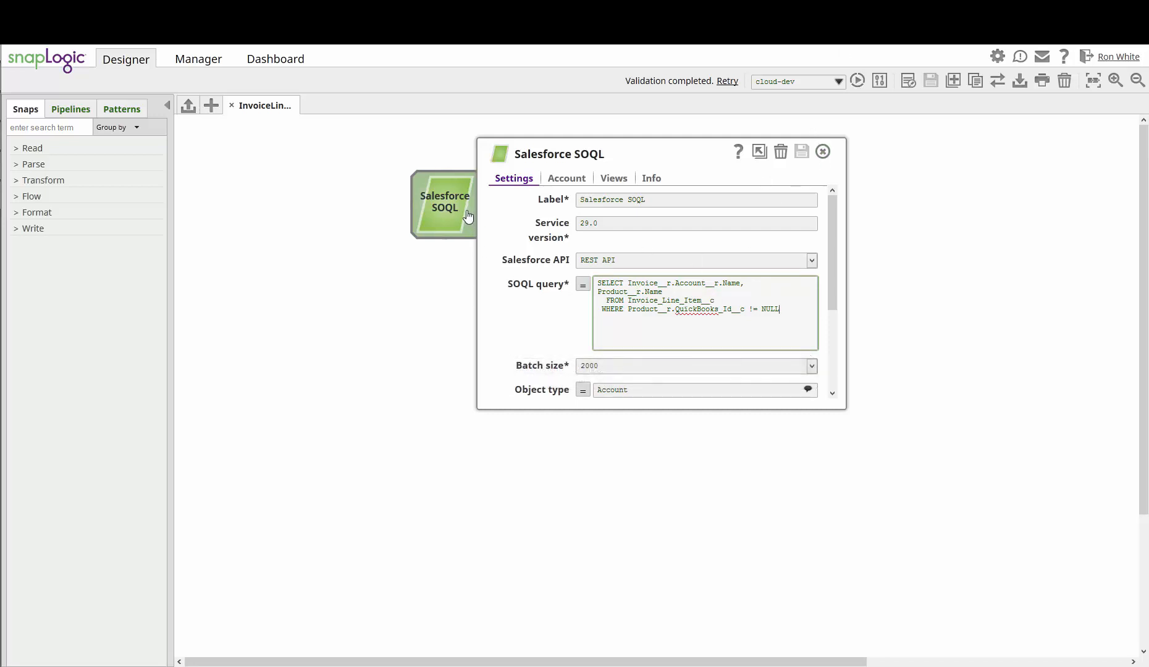
pyautogui.click(822, 152)
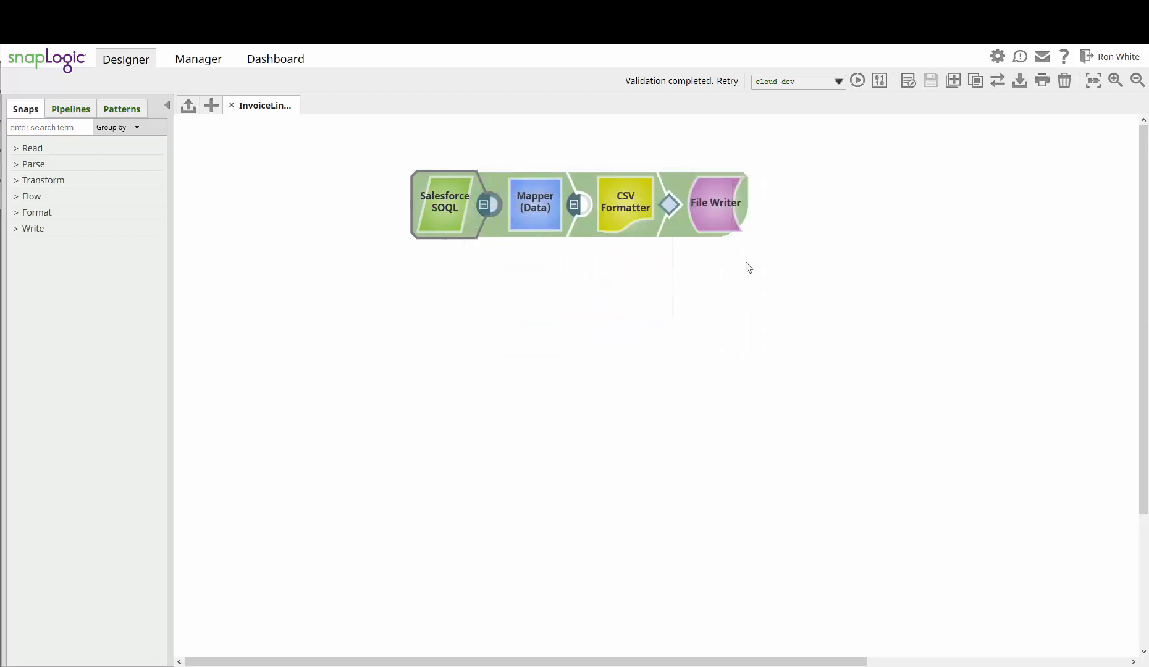
pyautogui.click(574, 204)
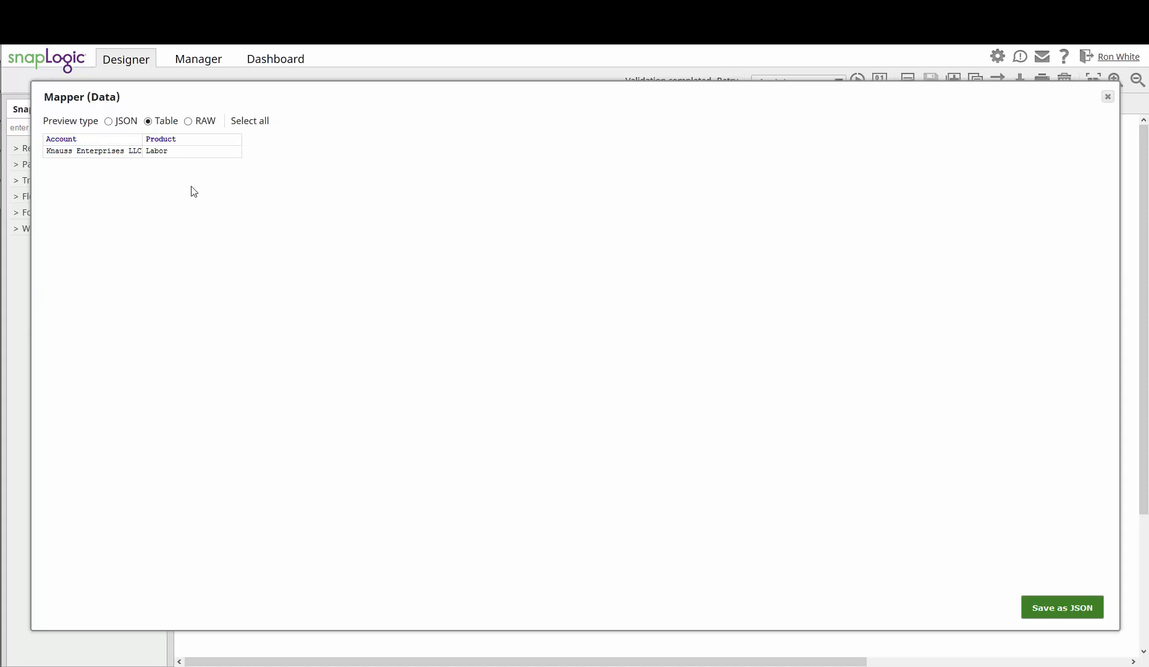
pyautogui.click(1107, 97)
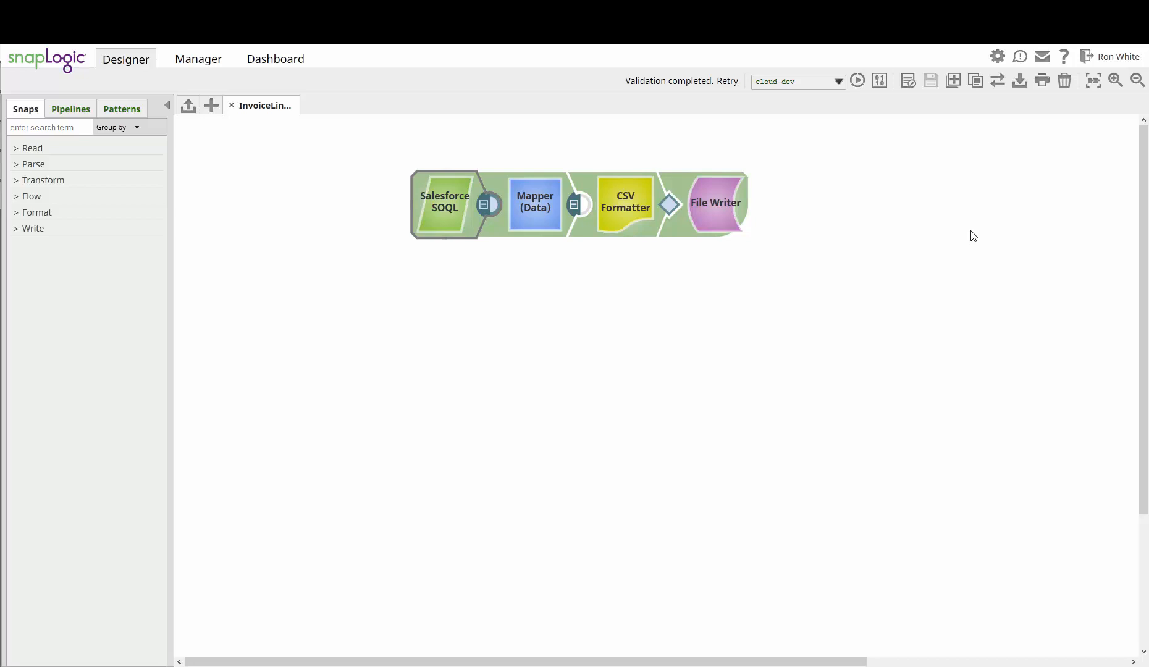
# Reopen the Salesforce SOQL snap and examine its SOQL query, focusing on the Product__r.QuickBooks_Id__c condition in the WHERE clause
pyautogui.click(463, 228)
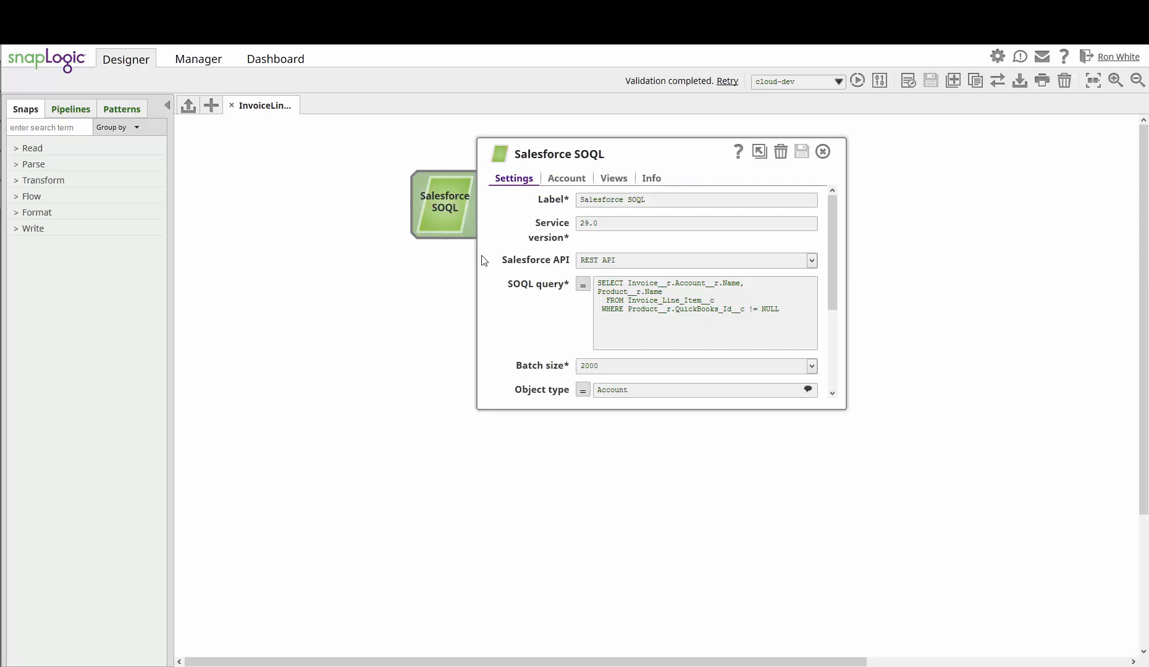
pyautogui.moveTo(795, 309); pyautogui.dragTo(514, 275)
pyautogui.click(707, 312)
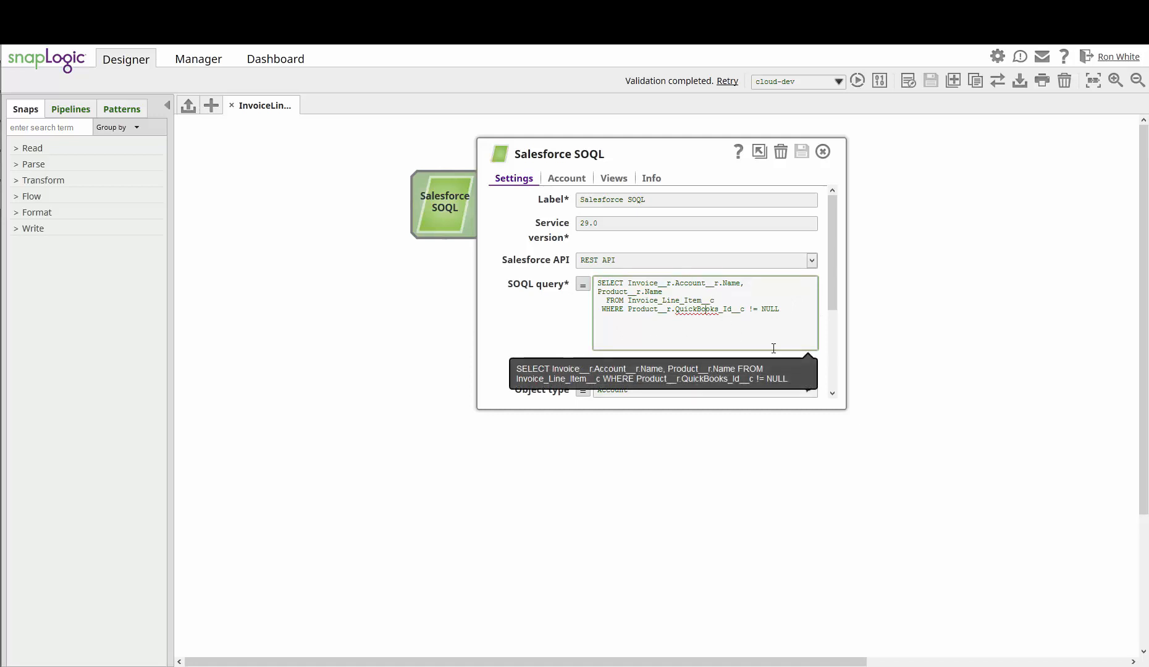
pyautogui.press('Left')
pyautogui.press('Left')
pyautogui.press('Left')
pyautogui.press('Left')
pyautogui.press('Left')
pyautogui.press('Left')
pyautogui.press('Left')
pyautogui.press('Left')
pyautogui.press('Left')
pyautogui.press('Left')
pyautogui.click(798, 310)
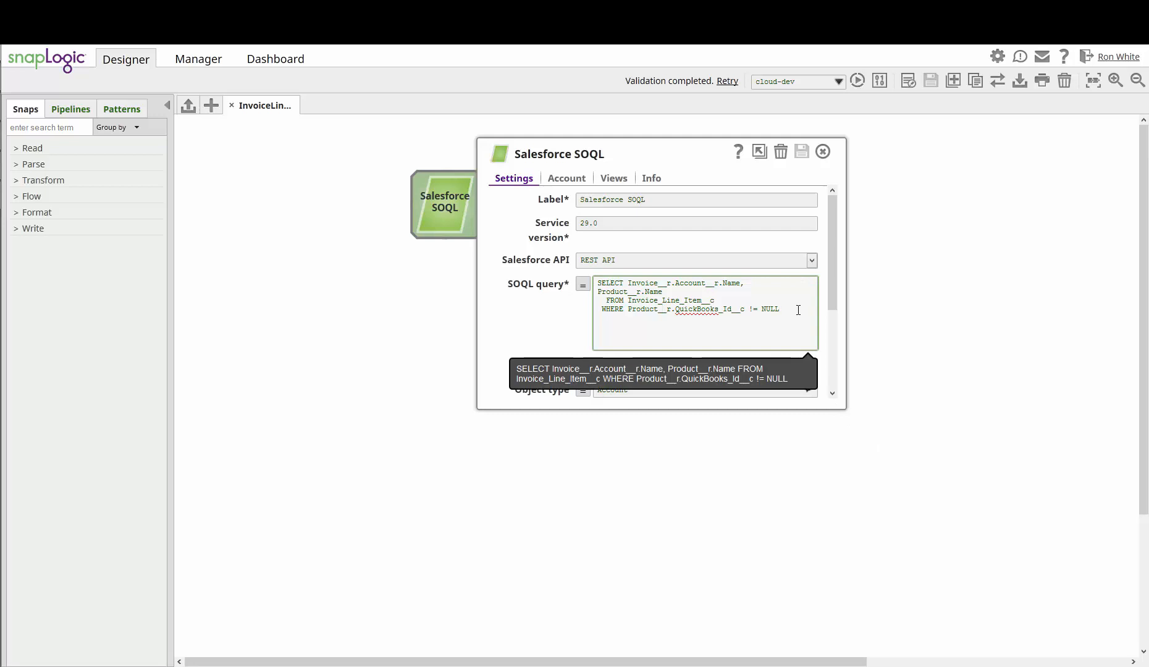